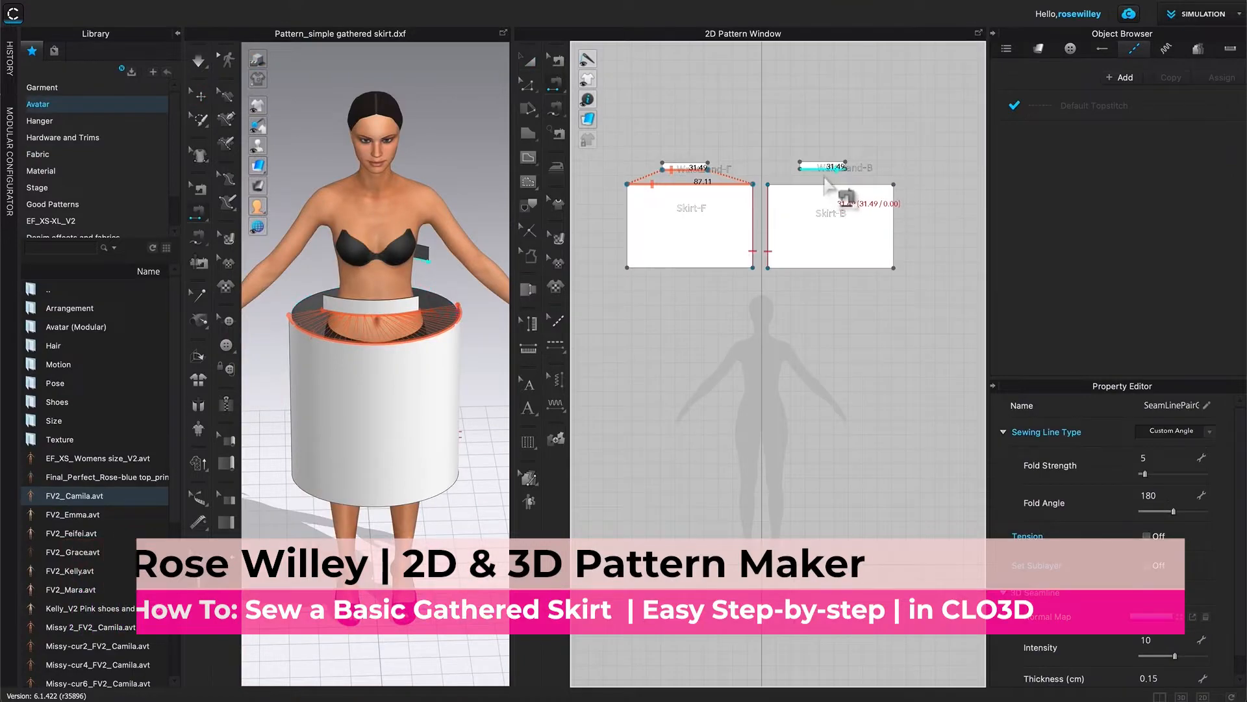
# Step: Use Segment Sewing on the pattern pieces, picking the lower edge of the Waistband-B piece
pyautogui.click(809, 168)
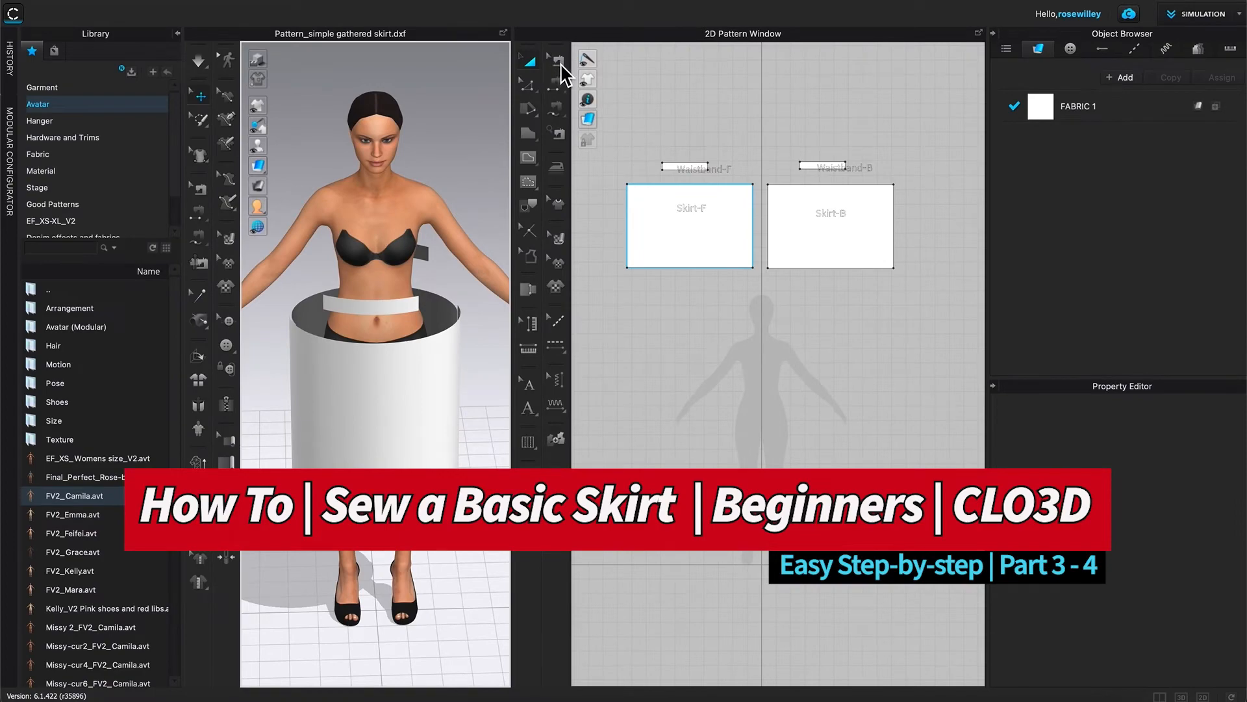
pyautogui.click(557, 84)
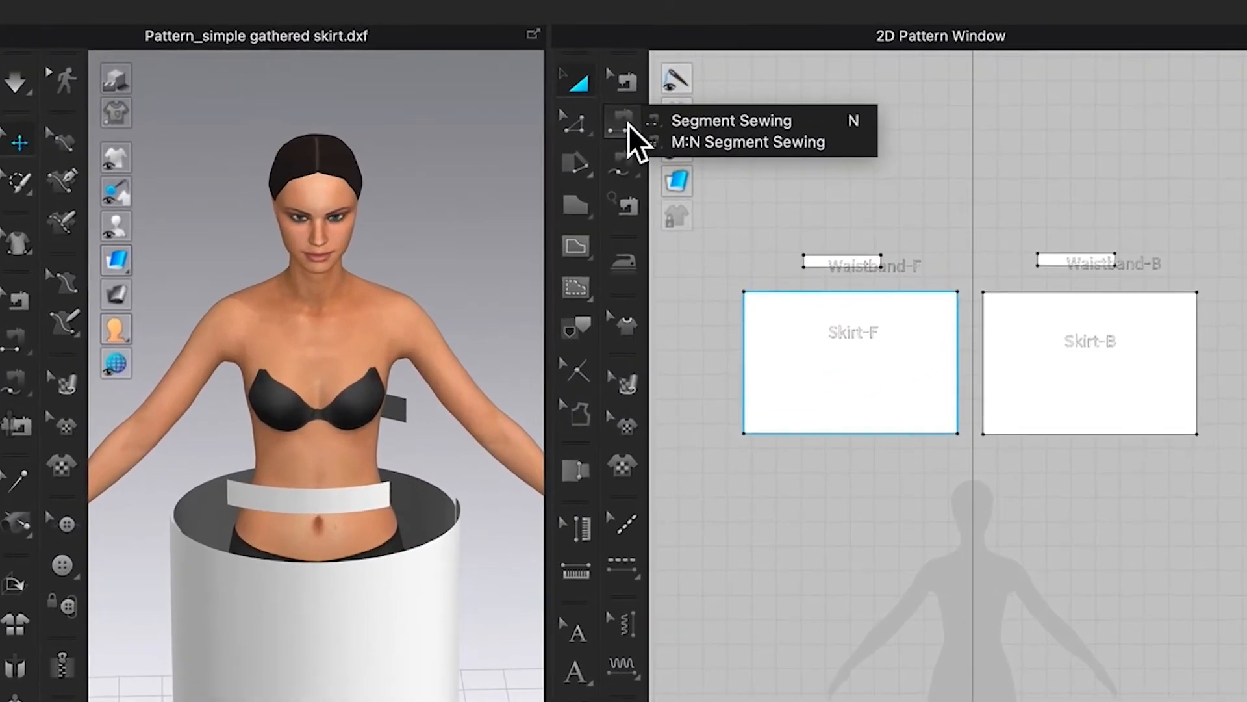
pyautogui.click(731, 120)
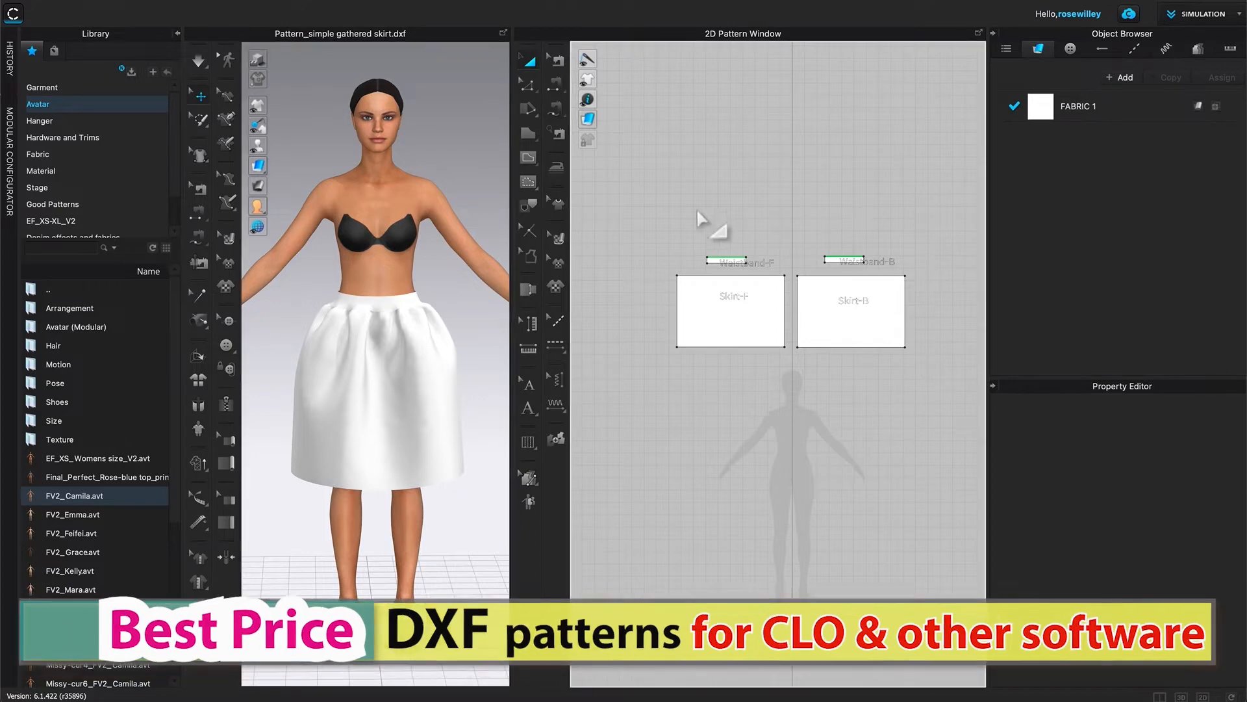
# Step: Add two new fabrics, then search the Fabric library for "rib" and apply Rib_2X2_468gsm.zfab to FABRIC 3
pyautogui.click(1125, 80)
pyautogui.click(1125, 81)
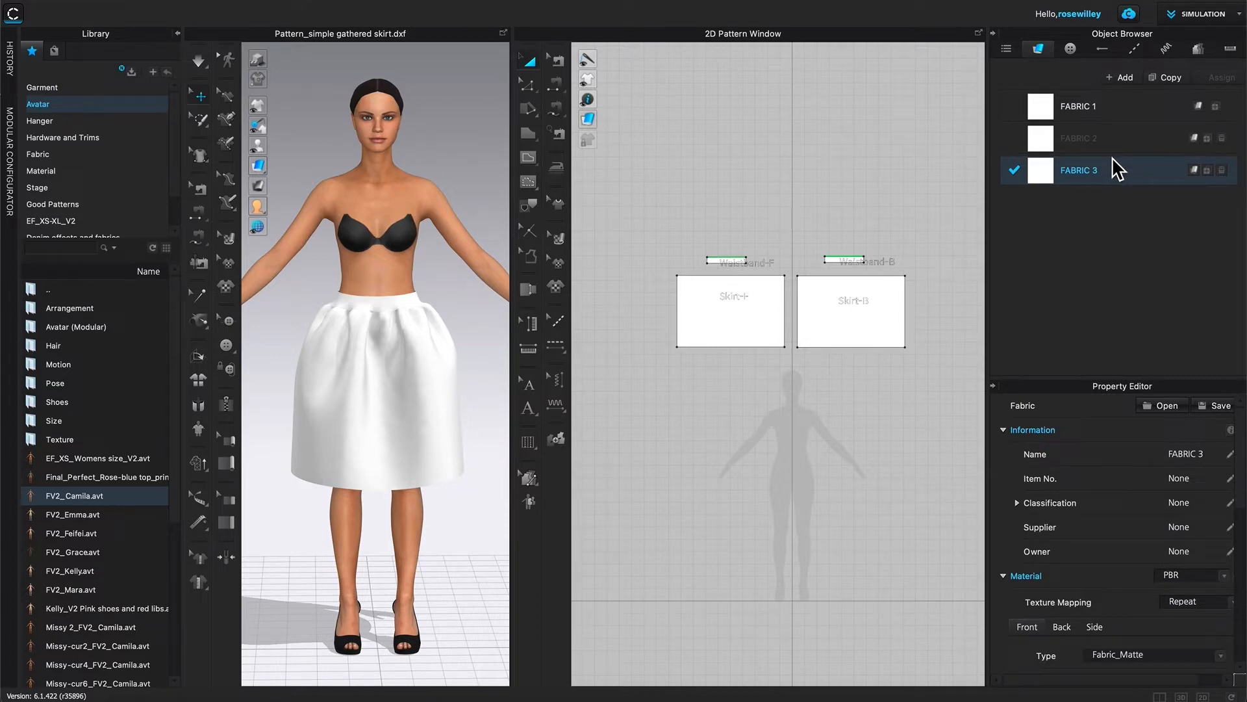
pyautogui.click(44, 158)
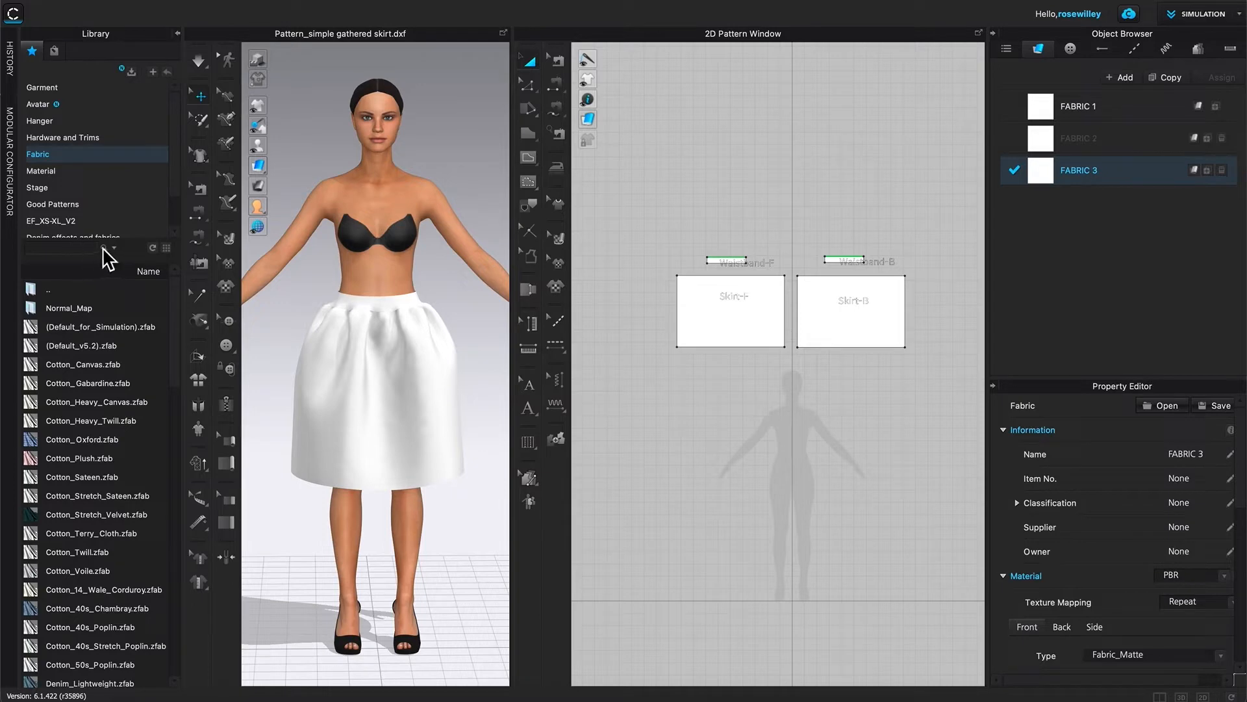
pyautogui.click(80, 255)
pyautogui.press('Return')
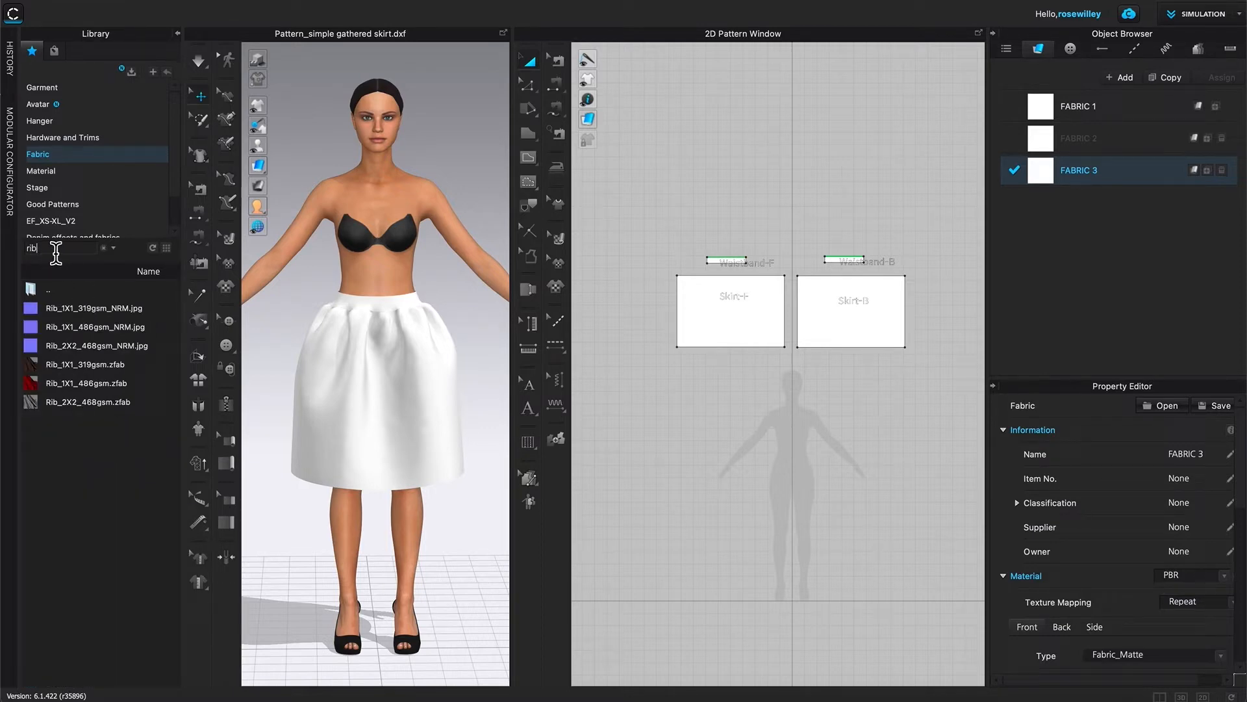
pyautogui.moveTo(92, 315)
pyautogui.moveTo(37, 410)
pyautogui.moveTo(37, 365)
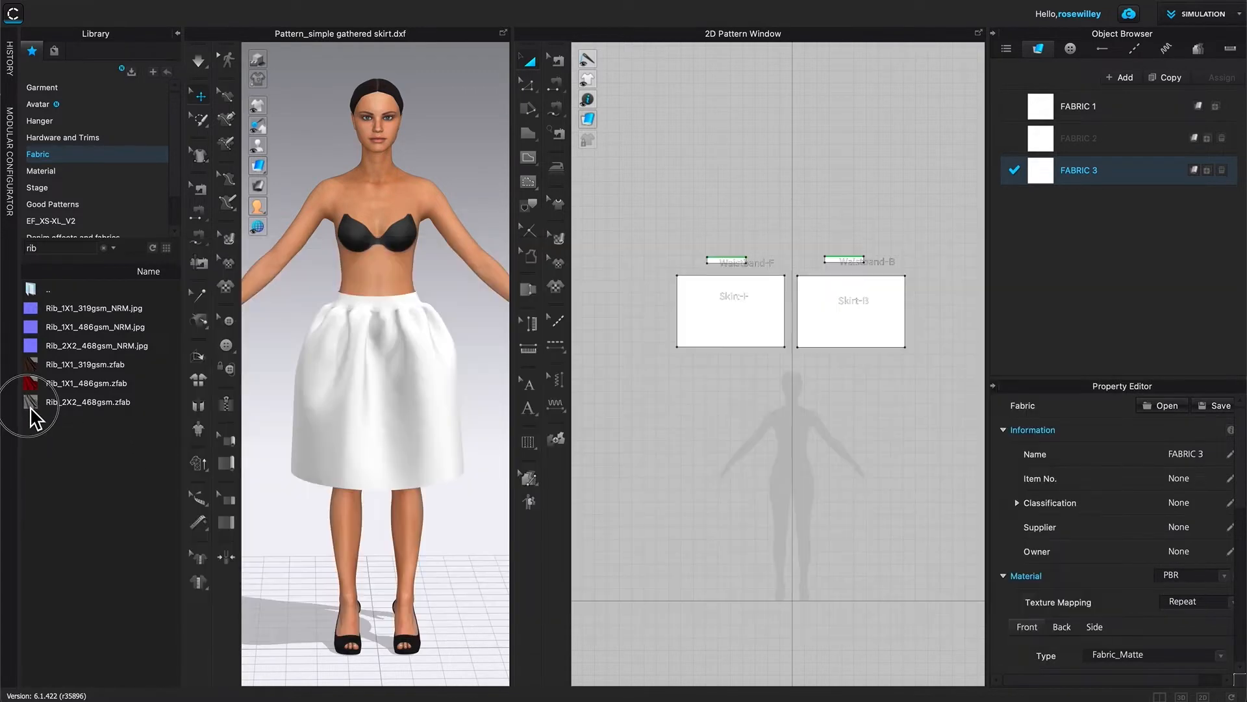
pyautogui.moveTo(38, 406); pyautogui.dragTo(1099, 174)
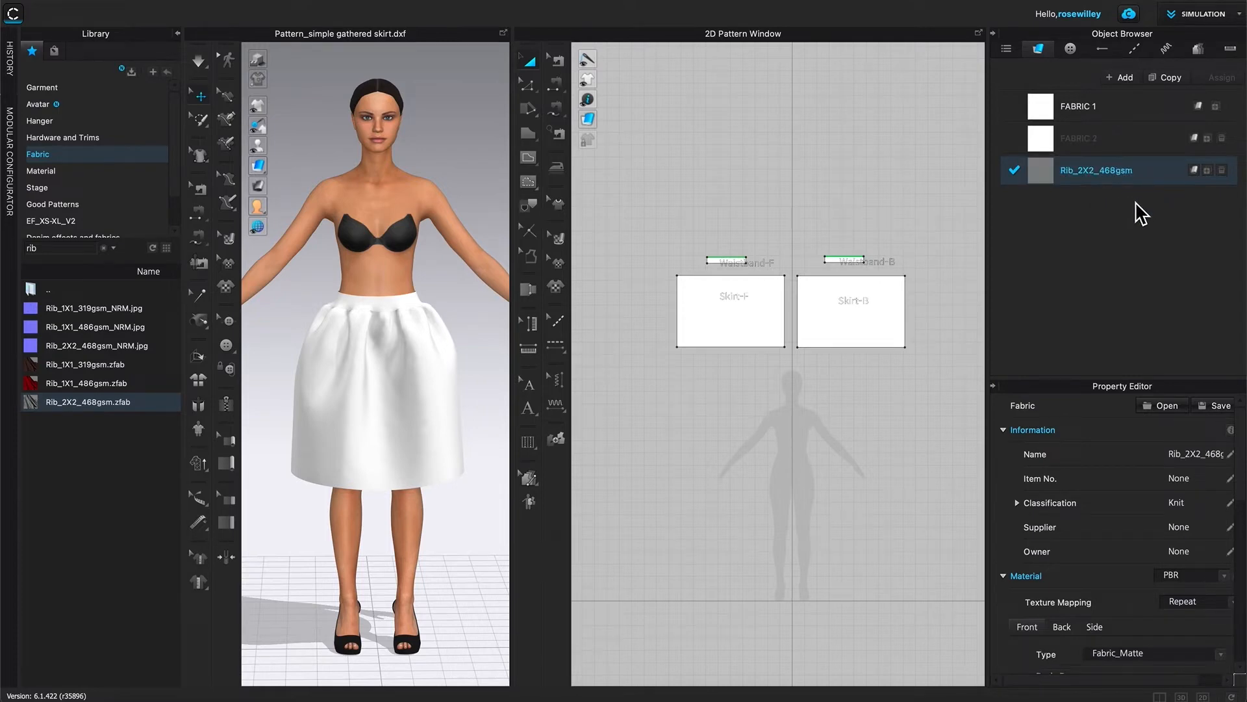
# Step: Rename the rib fabric as Waistband
pyautogui.doubleClick(1108, 172)
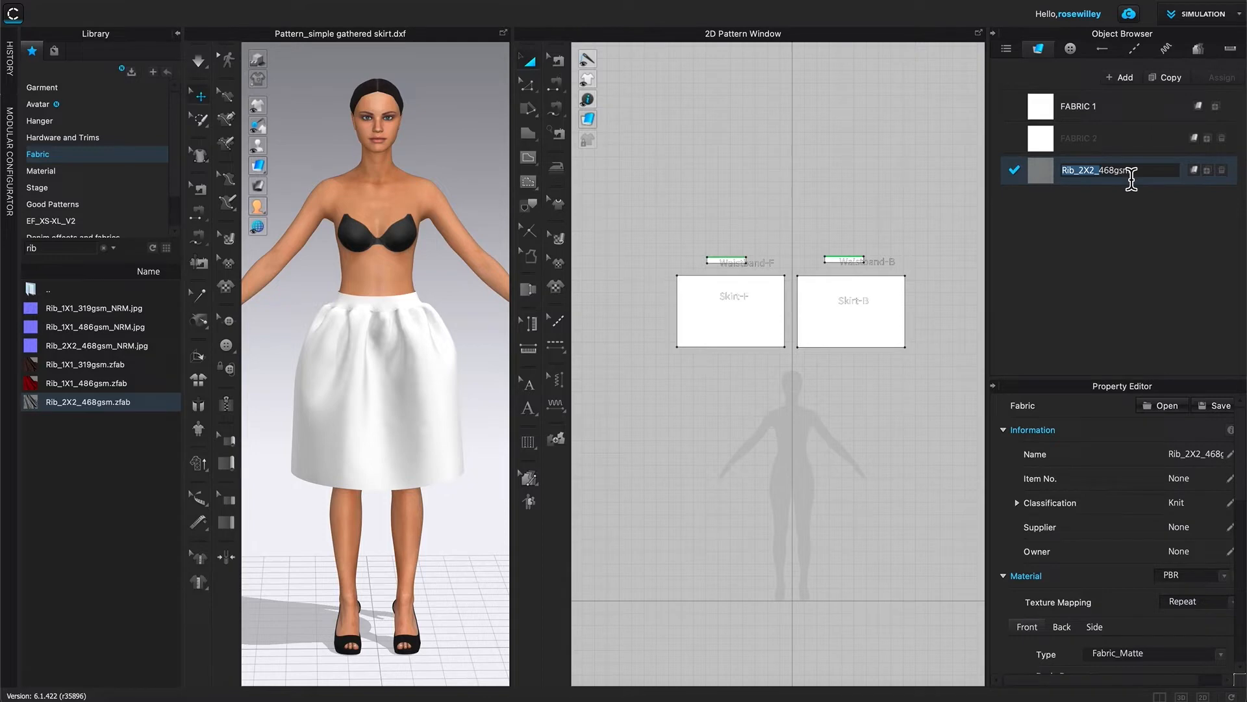
pyautogui.moveTo(1166, 171); pyautogui.dragTo(1064, 184)
pyautogui.write('Waistband')
pyautogui.press('Return')
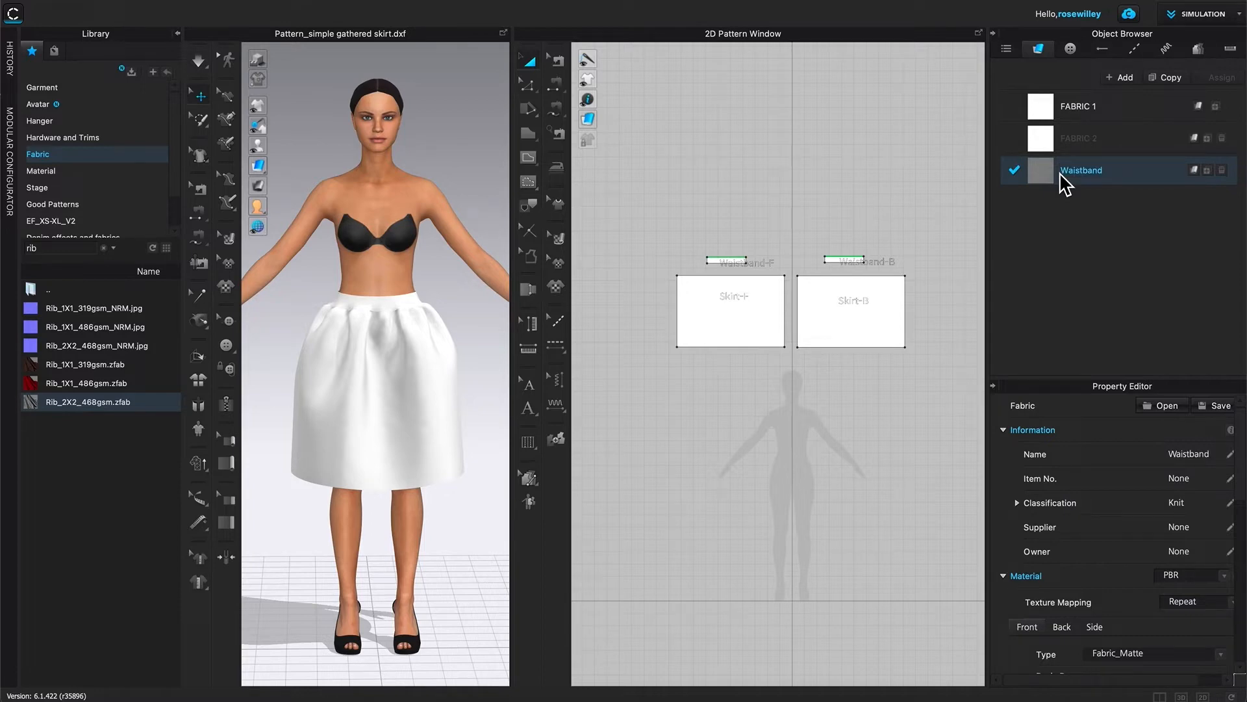
# Step: Assign the Waistband fabric to the front and back waistband pattern pieces
pyautogui.moveTo(1062, 173); pyautogui.dragTo(649, 216)
pyautogui.moveTo(649, 217); pyautogui.dragTo(903, 279)
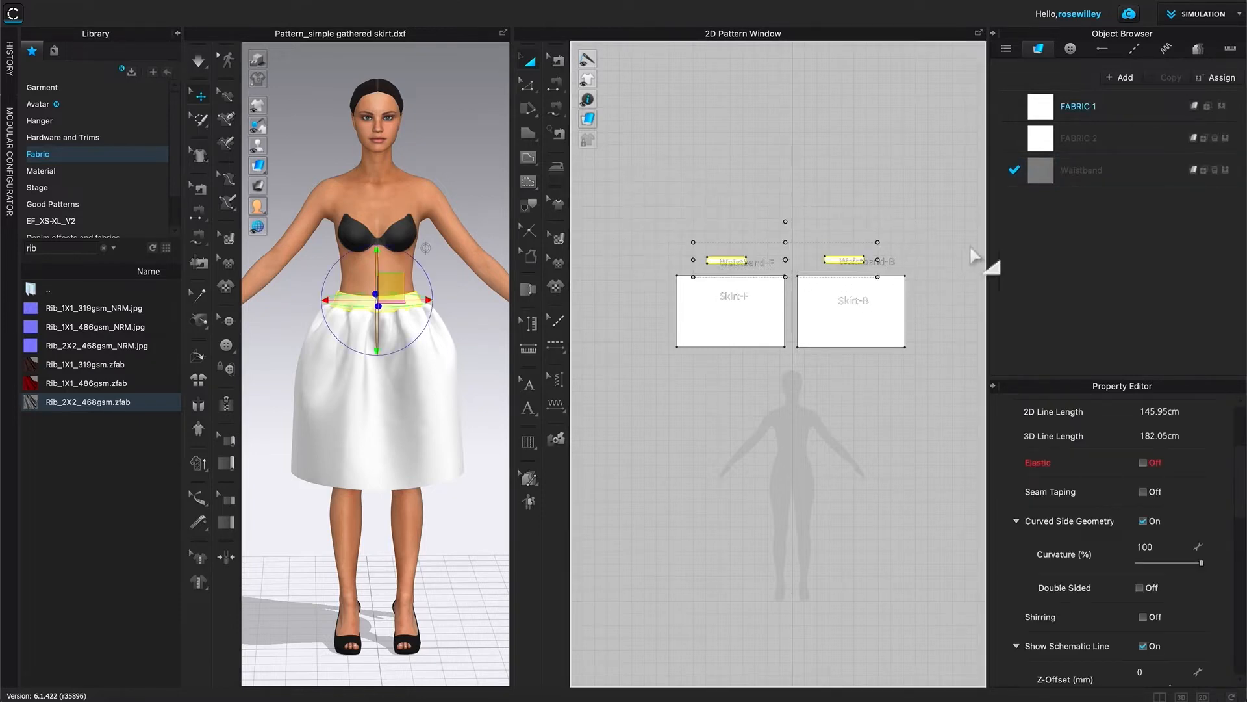
pyautogui.click(1230, 175)
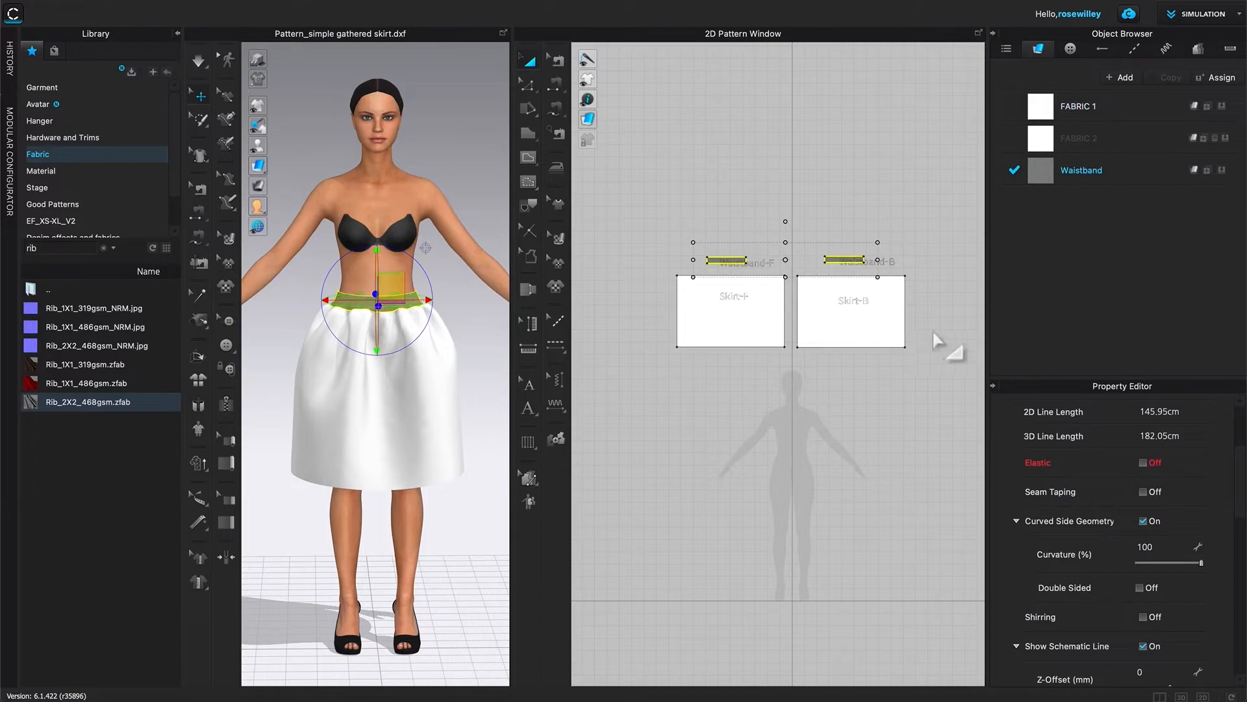
# Step: Examine the rib fabric up close on the waistband pieces and on the draped skirt's waistband
pyautogui.scroll(3, 831, 282)
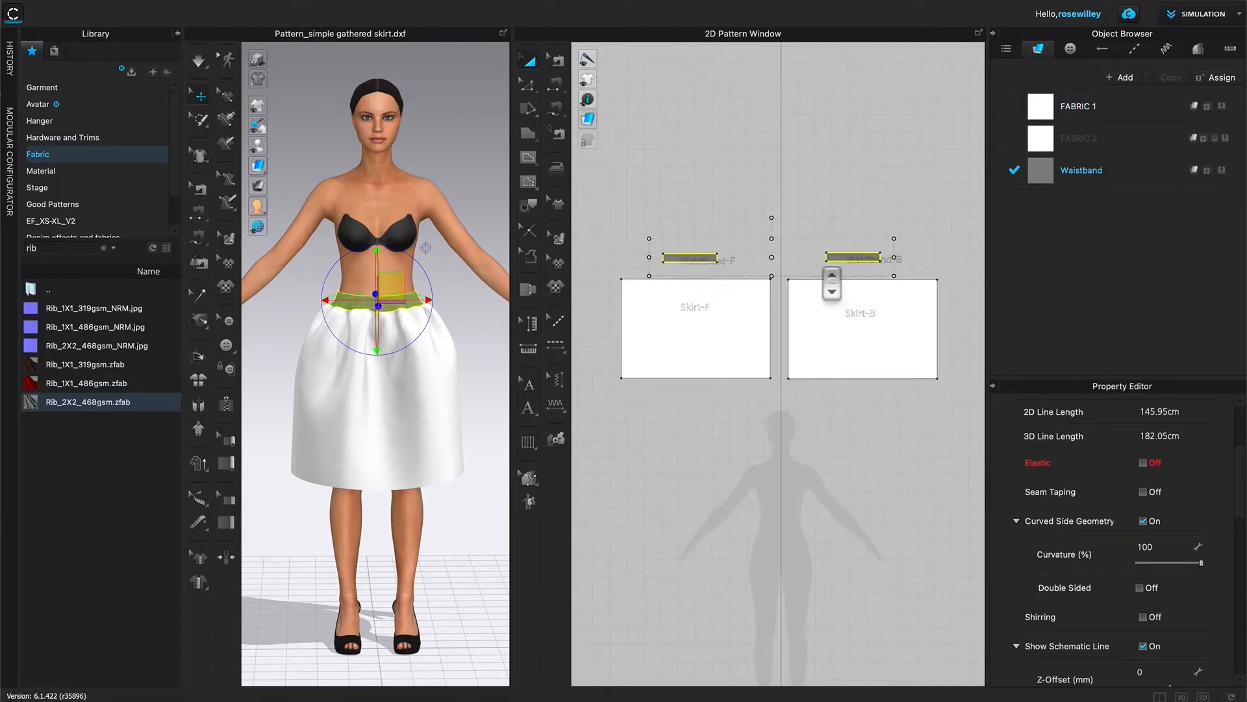
pyautogui.scroll(1, 679, 268)
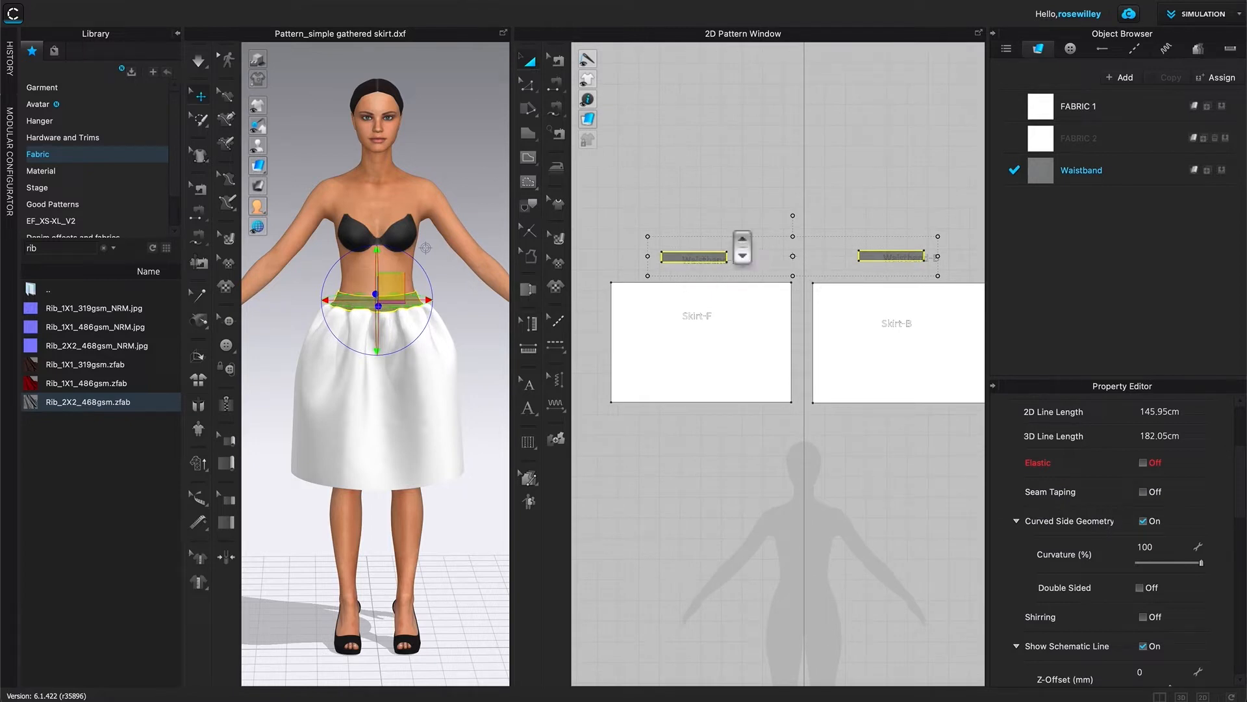
pyautogui.scroll(1, 872, 250)
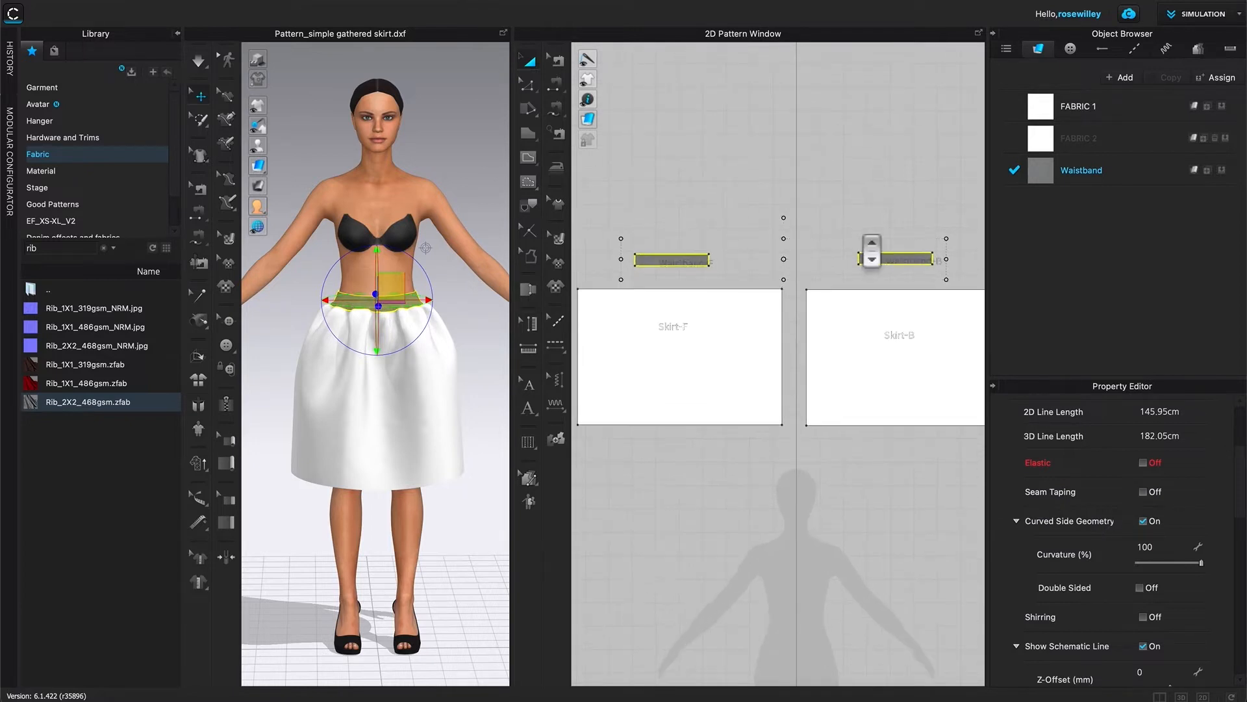
pyautogui.scroll(2, 416, 294)
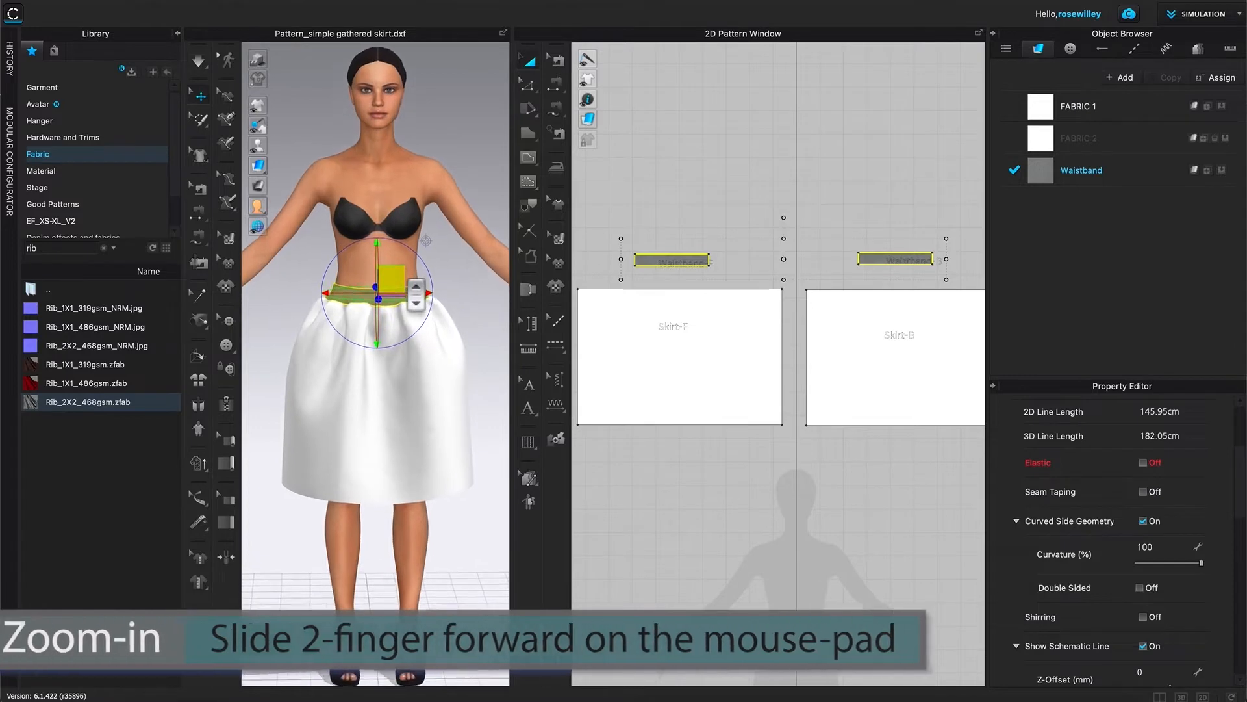
pyautogui.scroll(5, 416, 295)
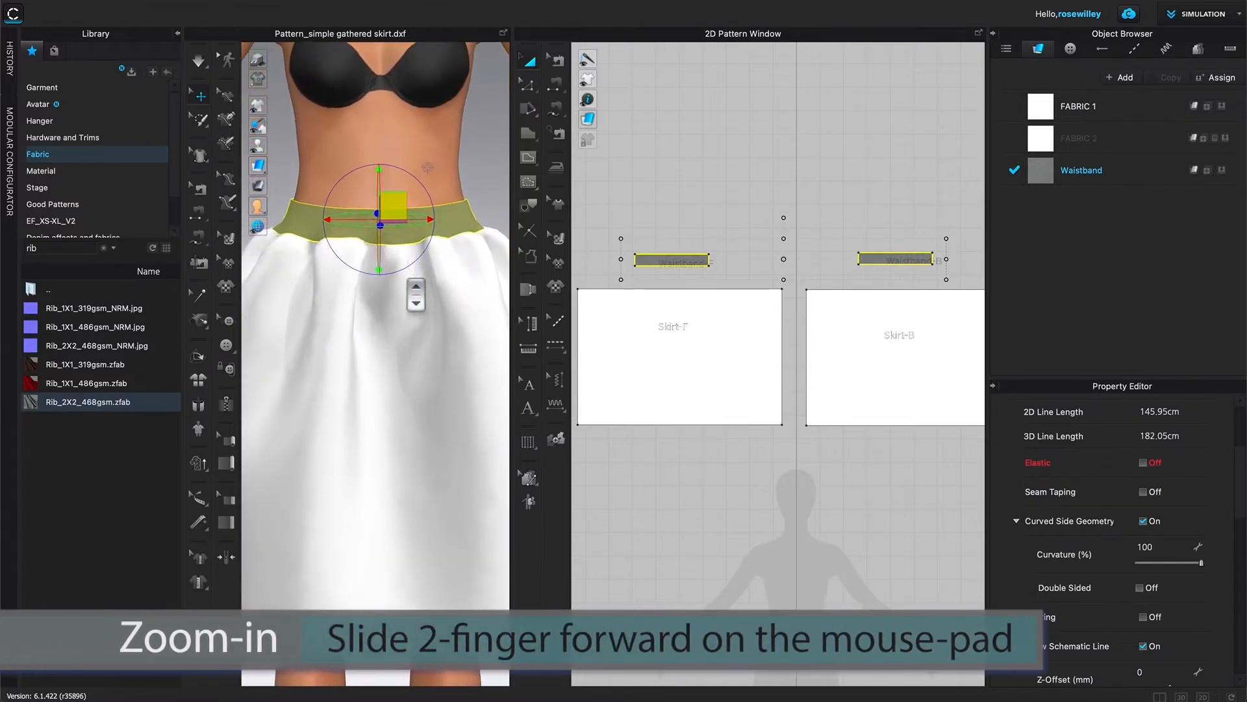
pyautogui.scroll(3, 416, 295)
pyautogui.scroll(-2, 416, 294)
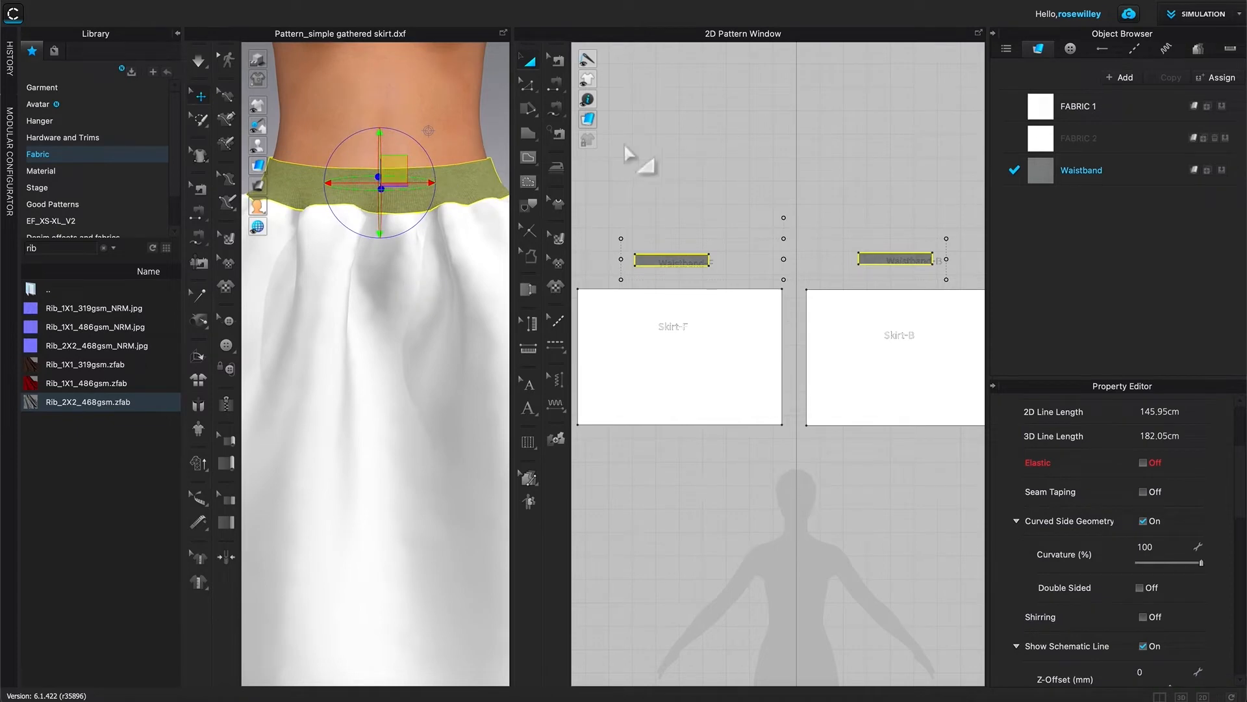
pyautogui.click(694, 149)
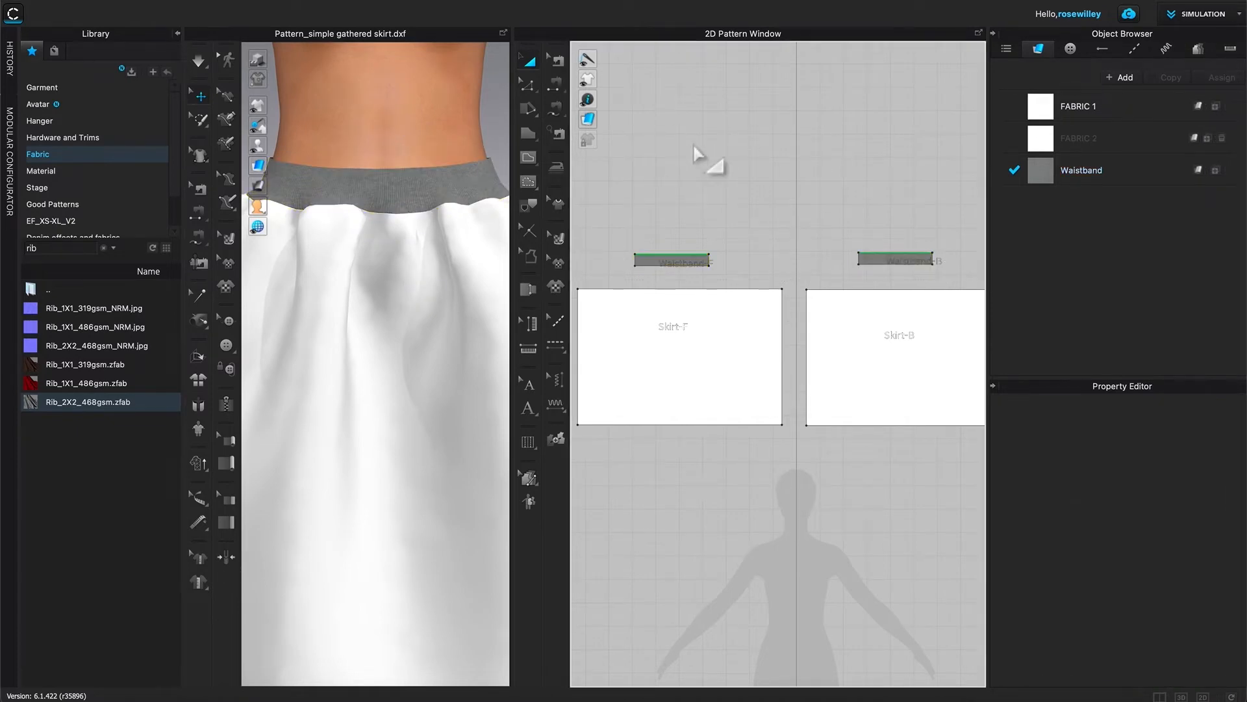
pyautogui.scroll(-3, 417, 113)
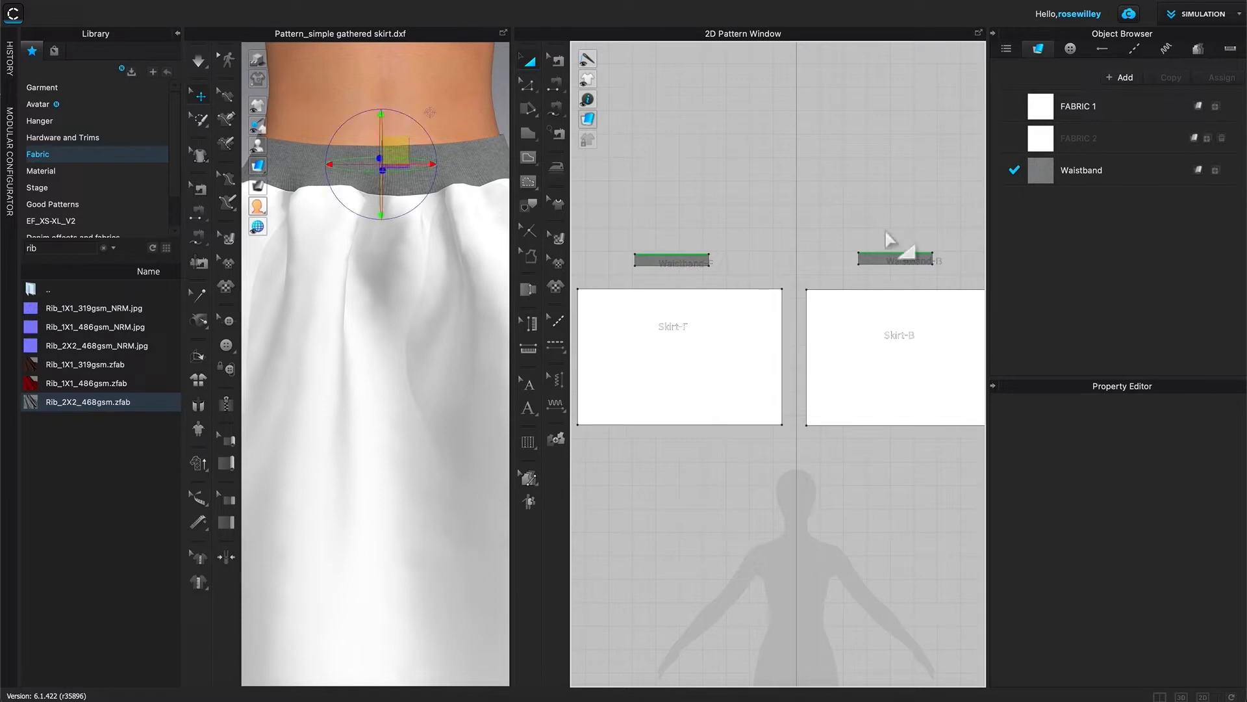
# Step: Tilt the grainline of both waistband pieces slightly off vertical with Edit Texture (2D), and return to Transform Pattern
pyautogui.click(691, 264)
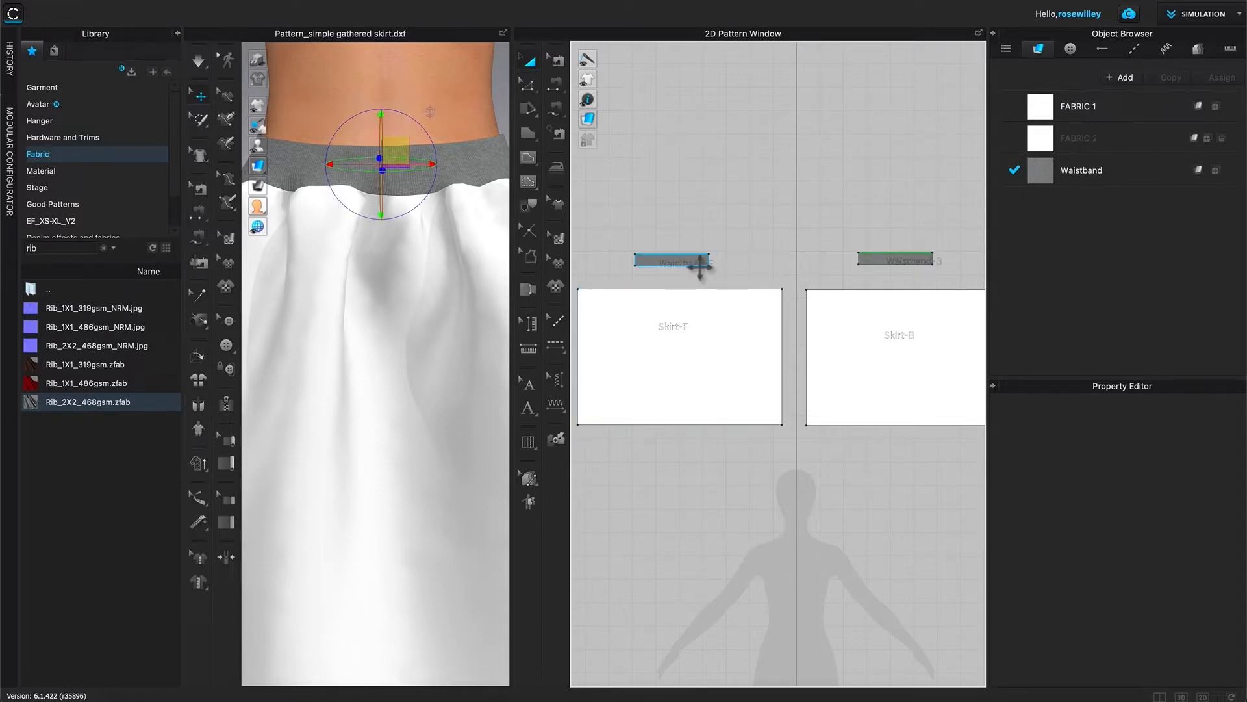
pyautogui.click(607, 278)
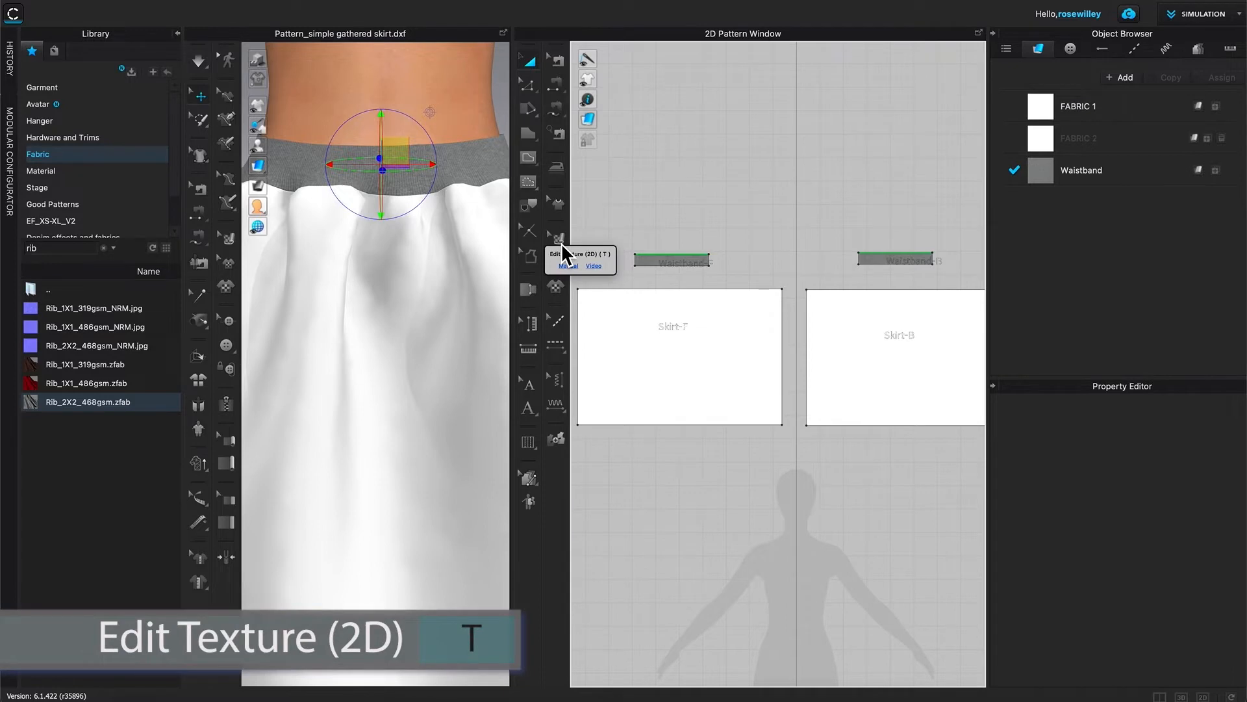
pyautogui.click(561, 245)
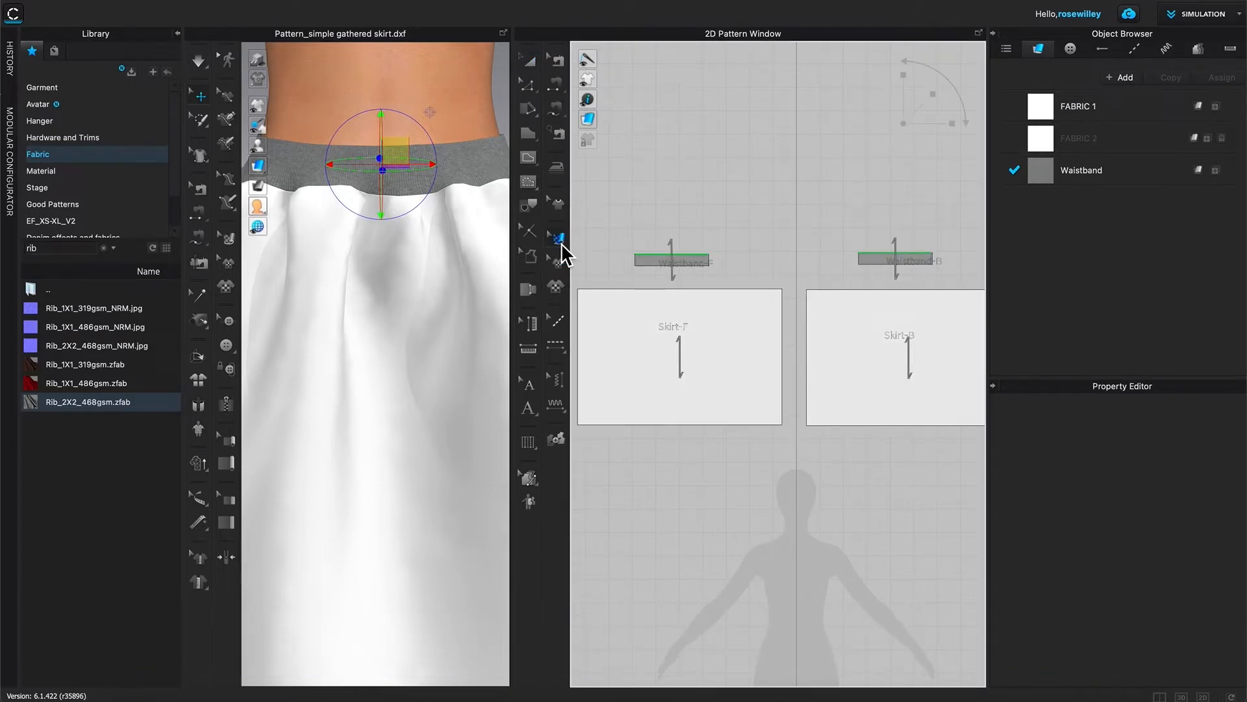
pyautogui.moveTo(596, 203); pyautogui.dragTo(966, 284)
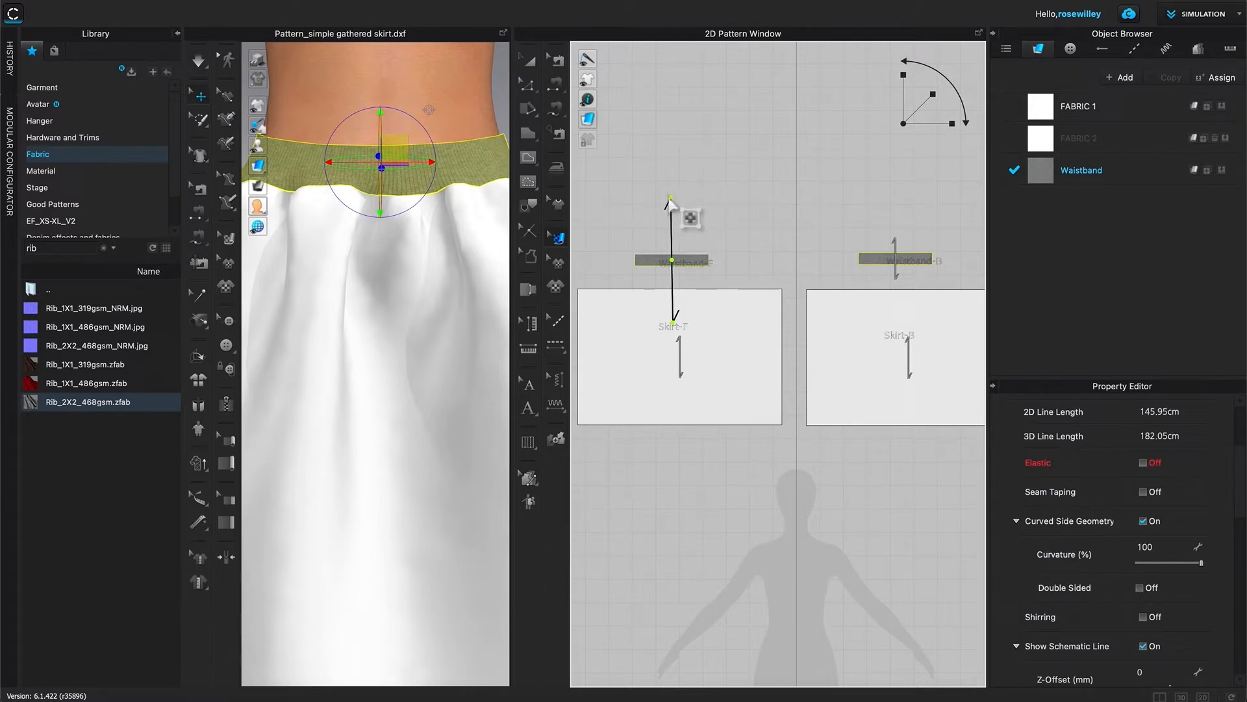
pyautogui.moveTo(670, 201); pyautogui.dragTo(647, 205)
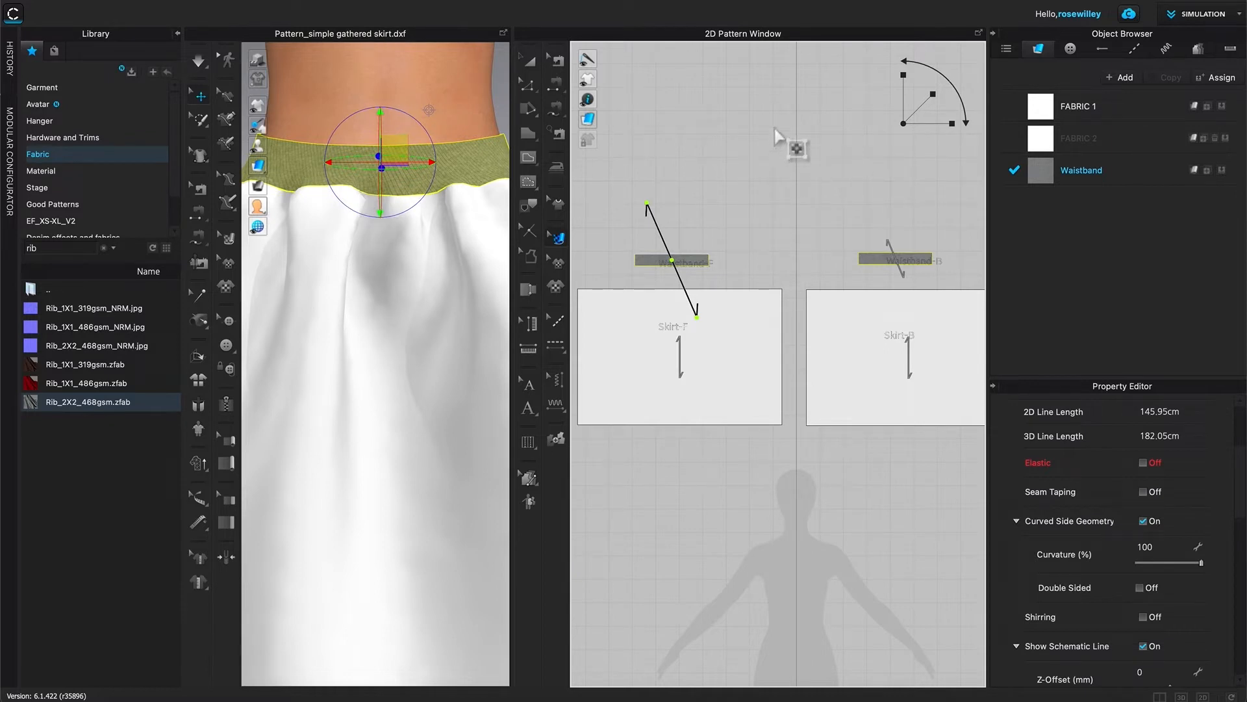
pyautogui.click(723, 155)
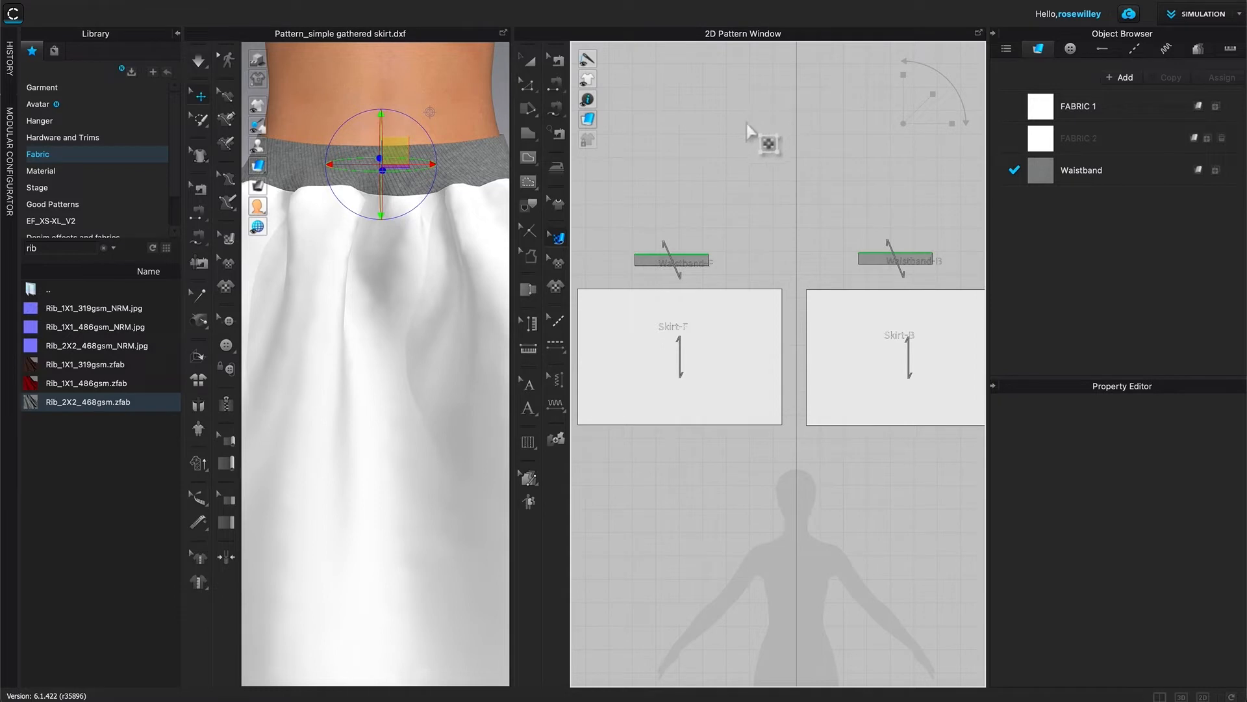
pyautogui.scroll(-2, 747, 138)
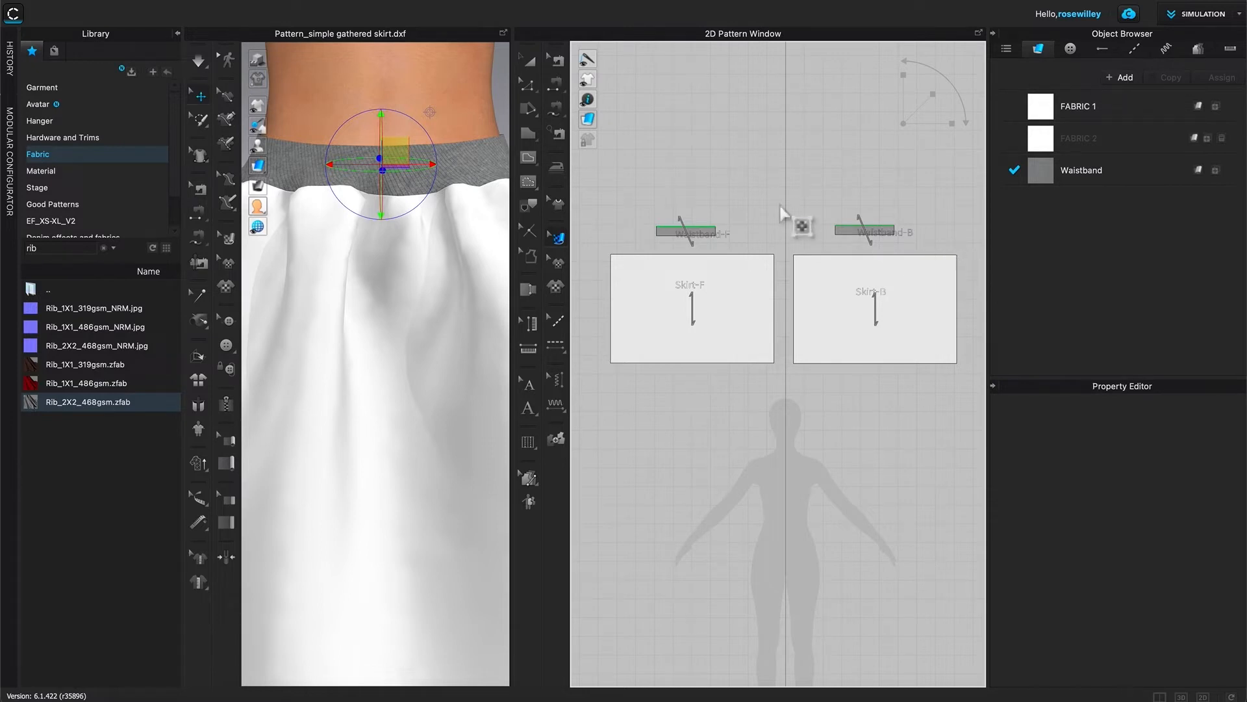
pyautogui.click(533, 65)
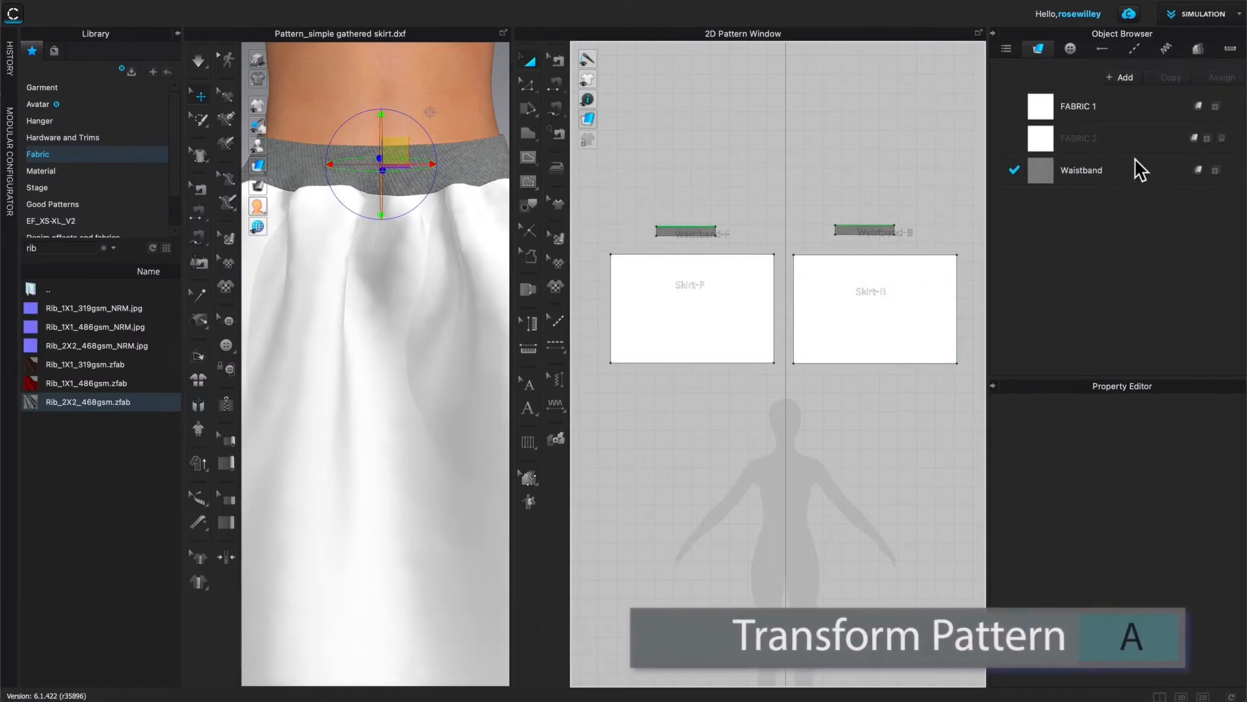
# Step: Duplicate the Waistband fabric and rename the copy as Facing
pyautogui.click(1135, 174)
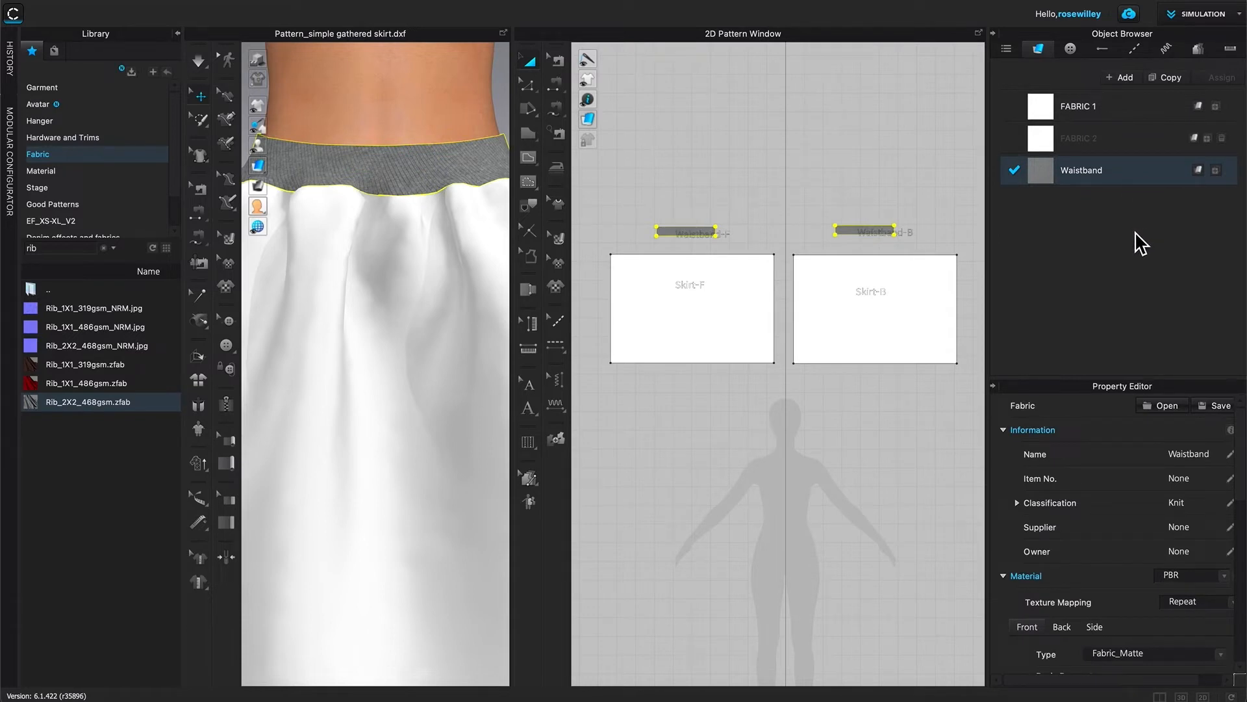
pyautogui.click(1170, 78)
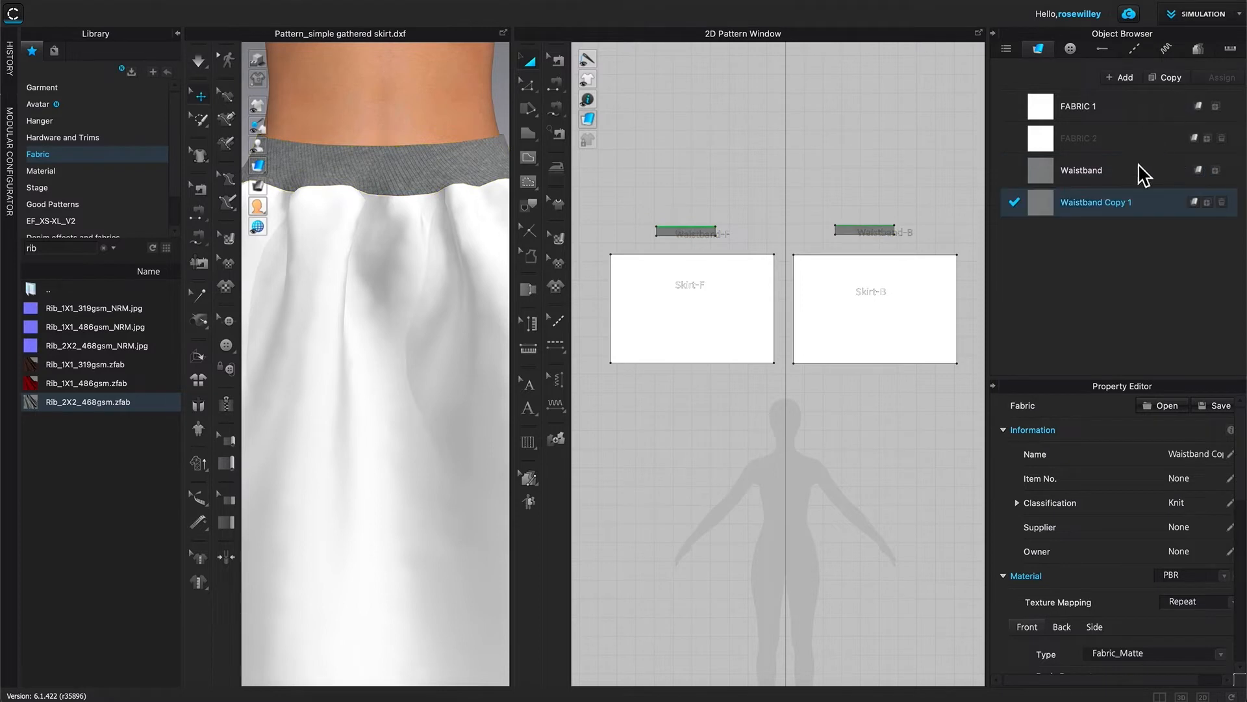
pyautogui.doubleClick(1118, 203)
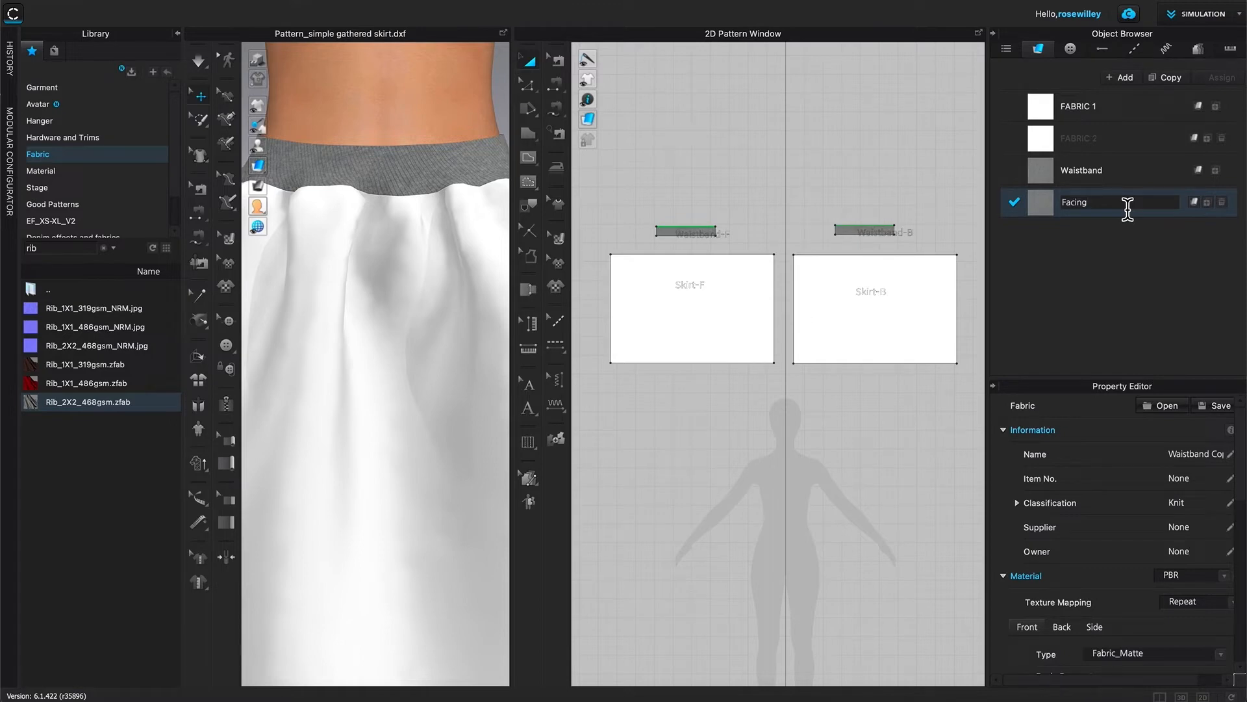
pyautogui.press('Return')
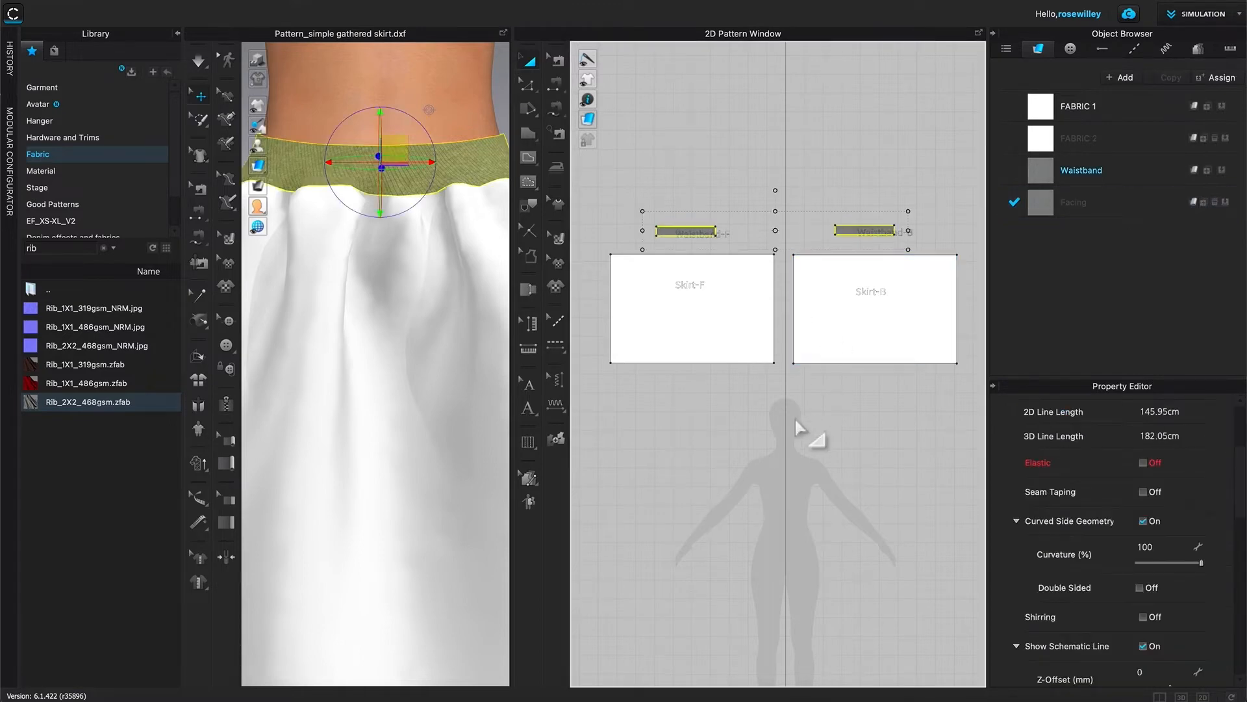
# Step: Layer clone the front and back waistband pieces under the originals, placing the copies directly below them in the 2D pattern window
pyautogui.click(799, 420)
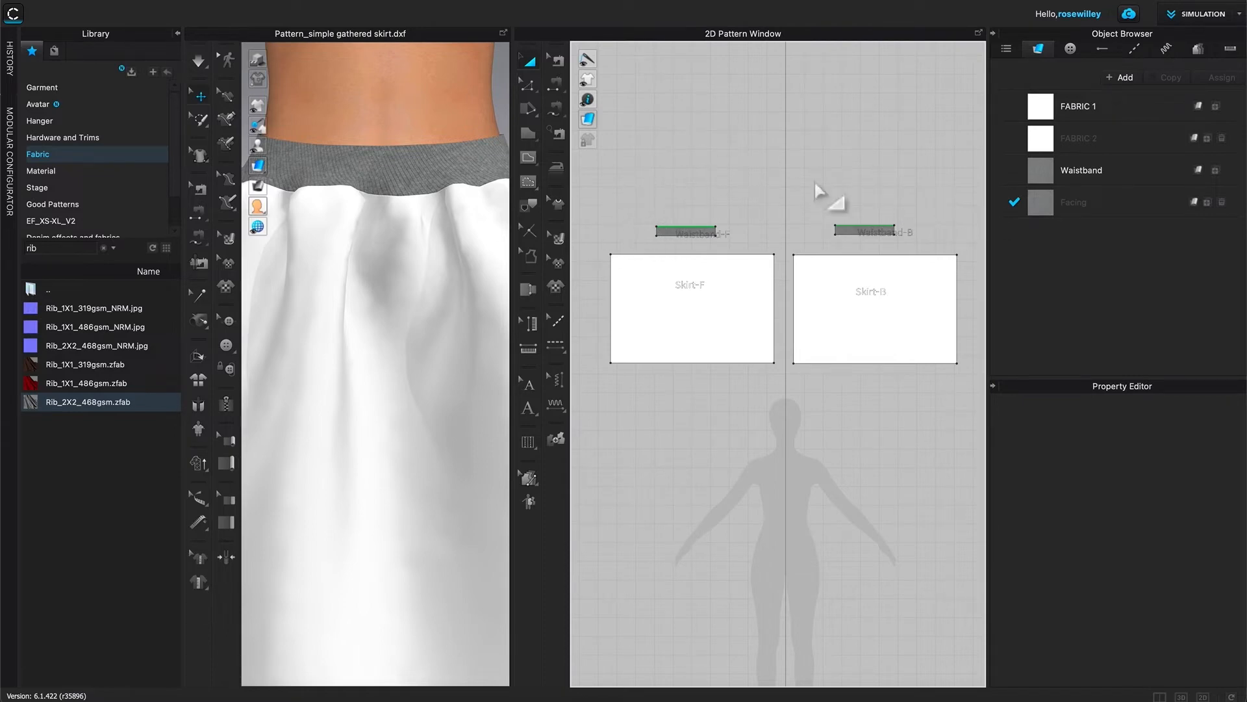
pyautogui.moveTo(608, 171); pyautogui.dragTo(961, 250)
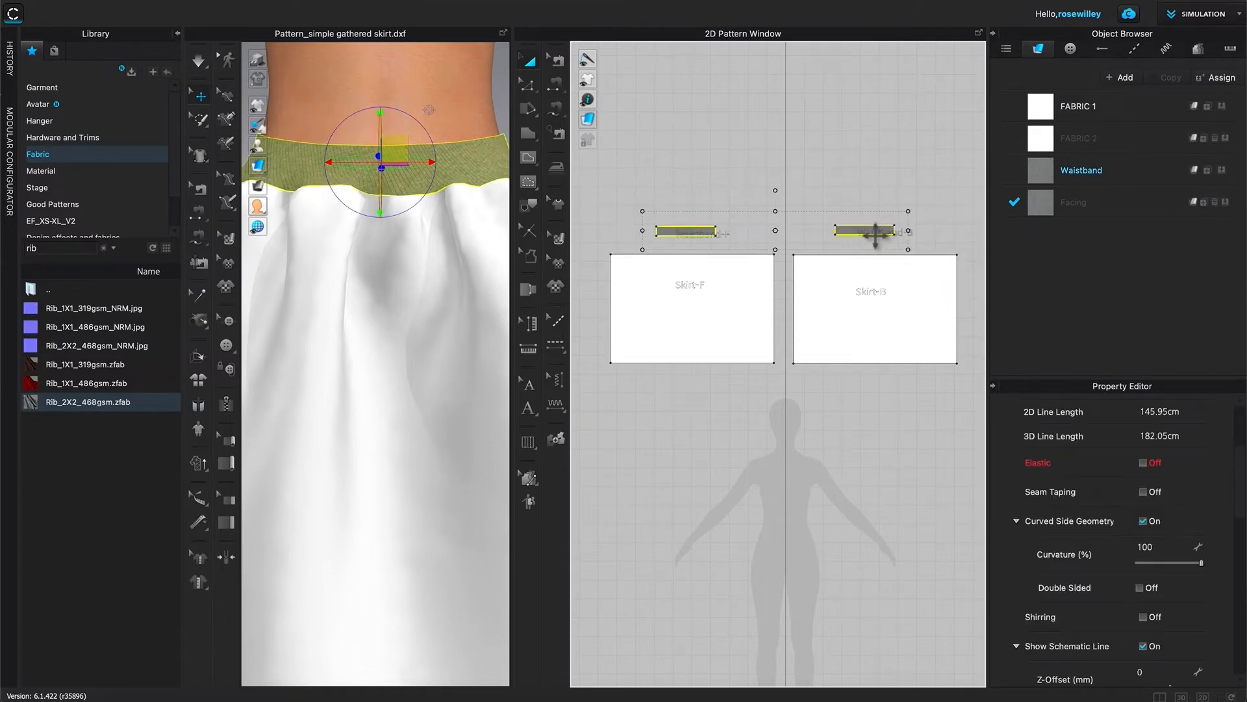
pyautogui.rightClick(866, 236)
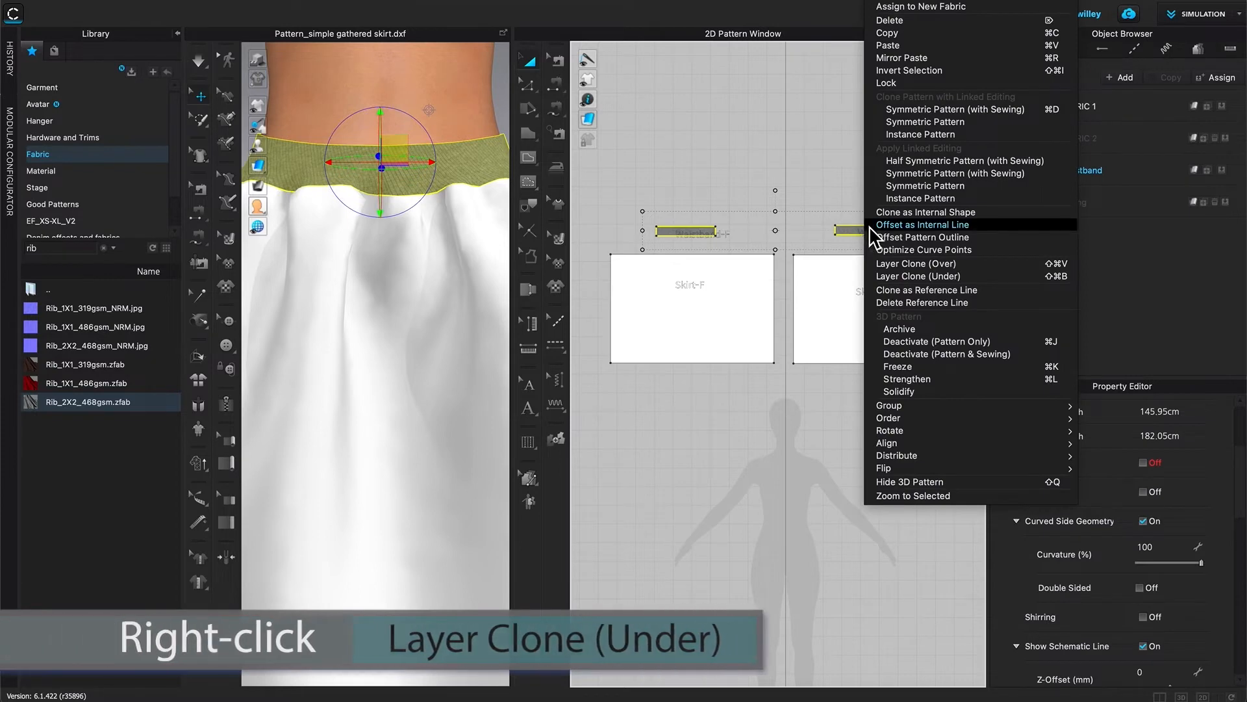
pyautogui.click(942, 277)
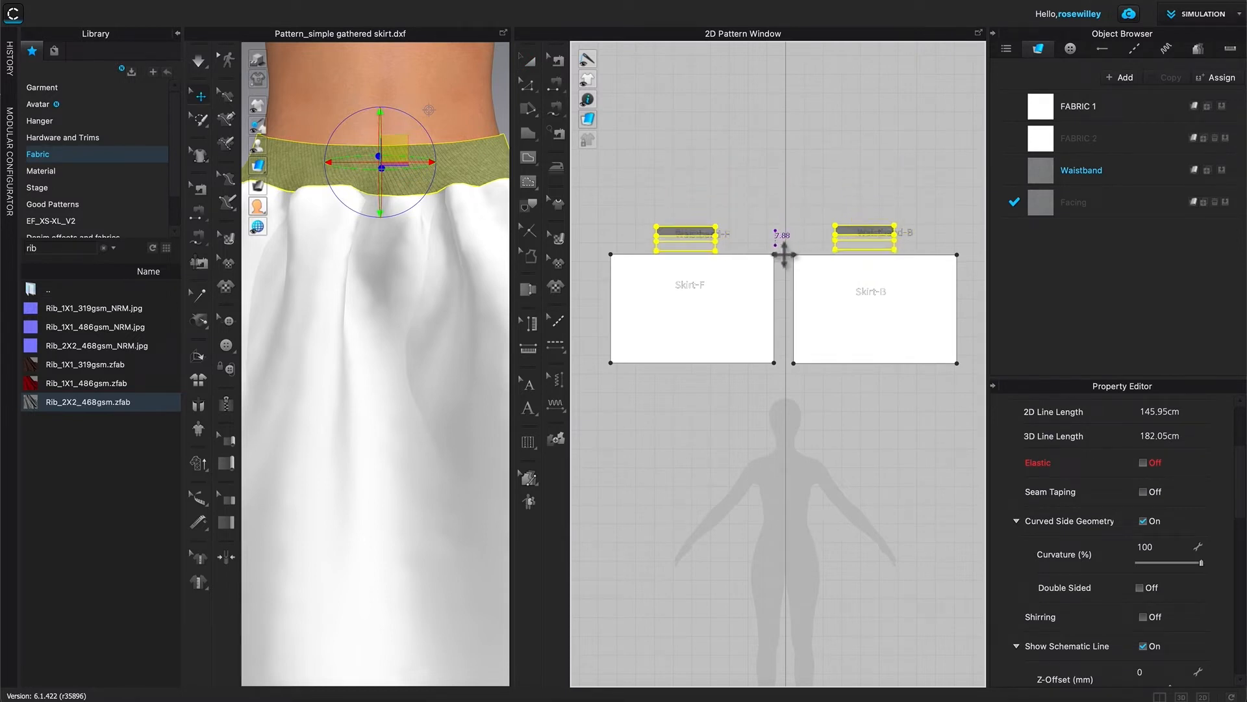
pyautogui.click(786, 255)
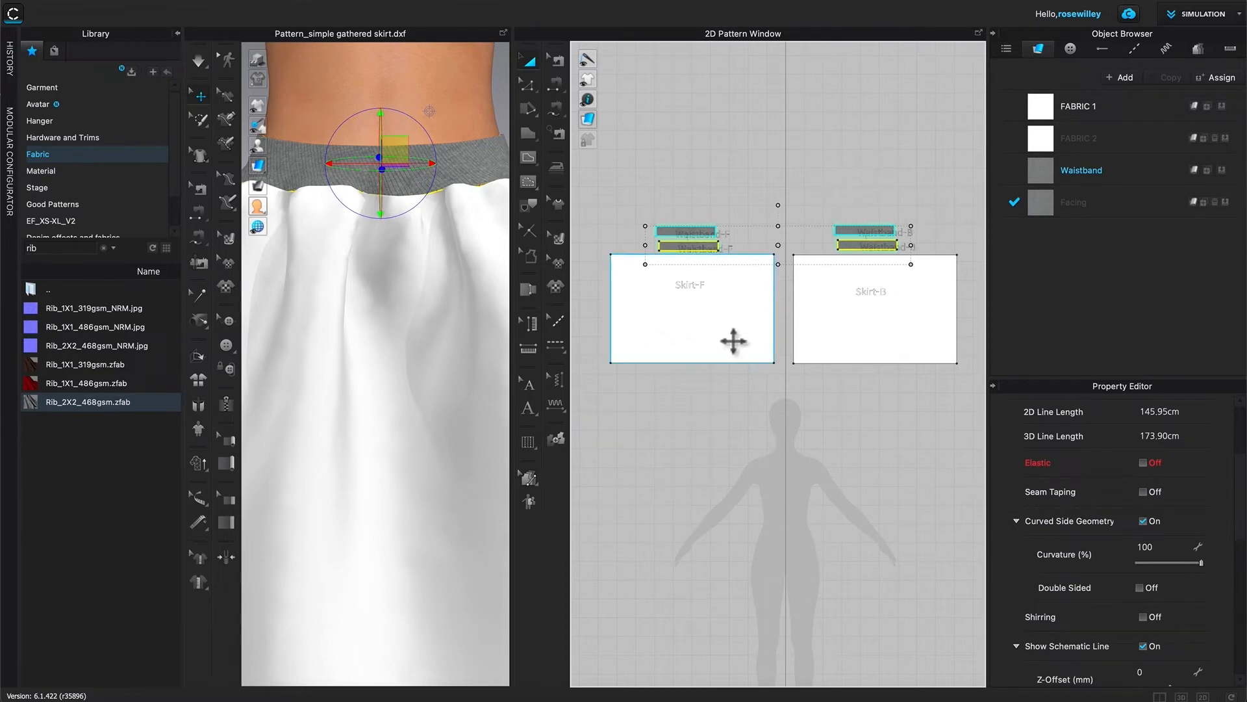
# Step: Move the waistband pieces and their clones up together, away from the skirt pattern pieces
pyautogui.click(738, 157)
pyautogui.moveTo(611, 191); pyautogui.dragTo(873, 175)
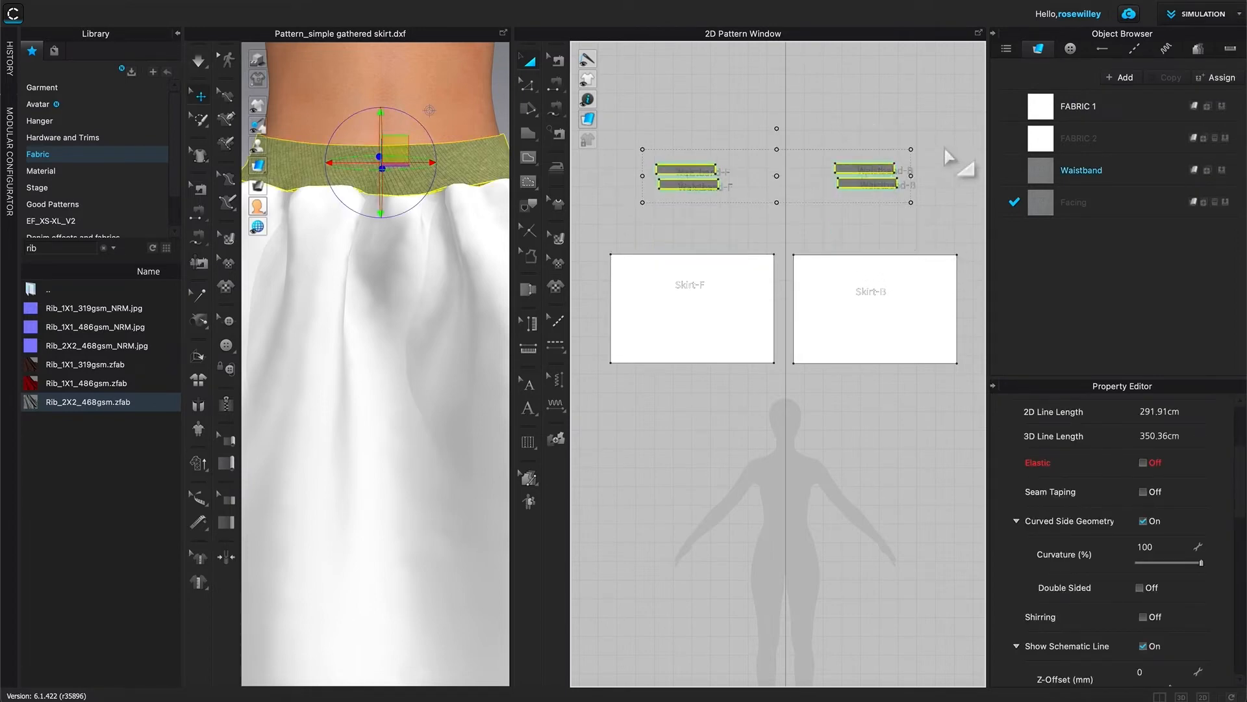
pyautogui.click(966, 168)
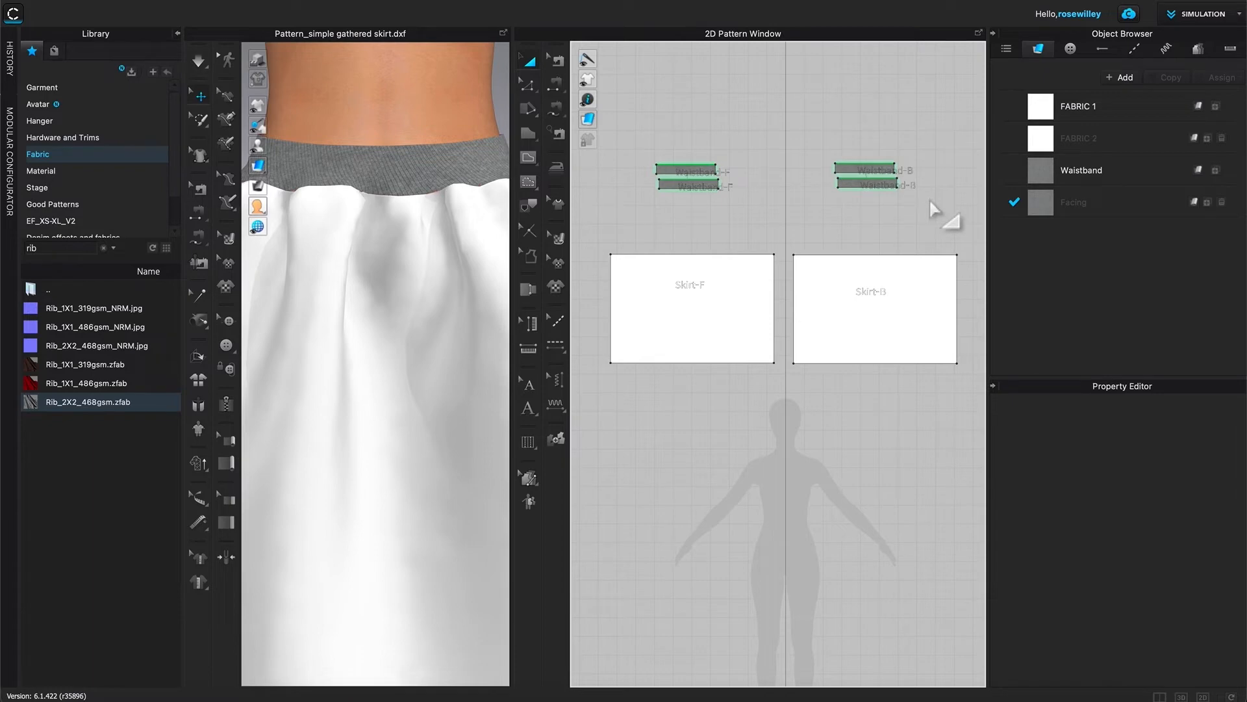
# Step: Space the two cloned pieces further below the original waistbands and assign the Facing fabric to them
pyautogui.moveTo(612, 177); pyautogui.dragTo(948, 247)
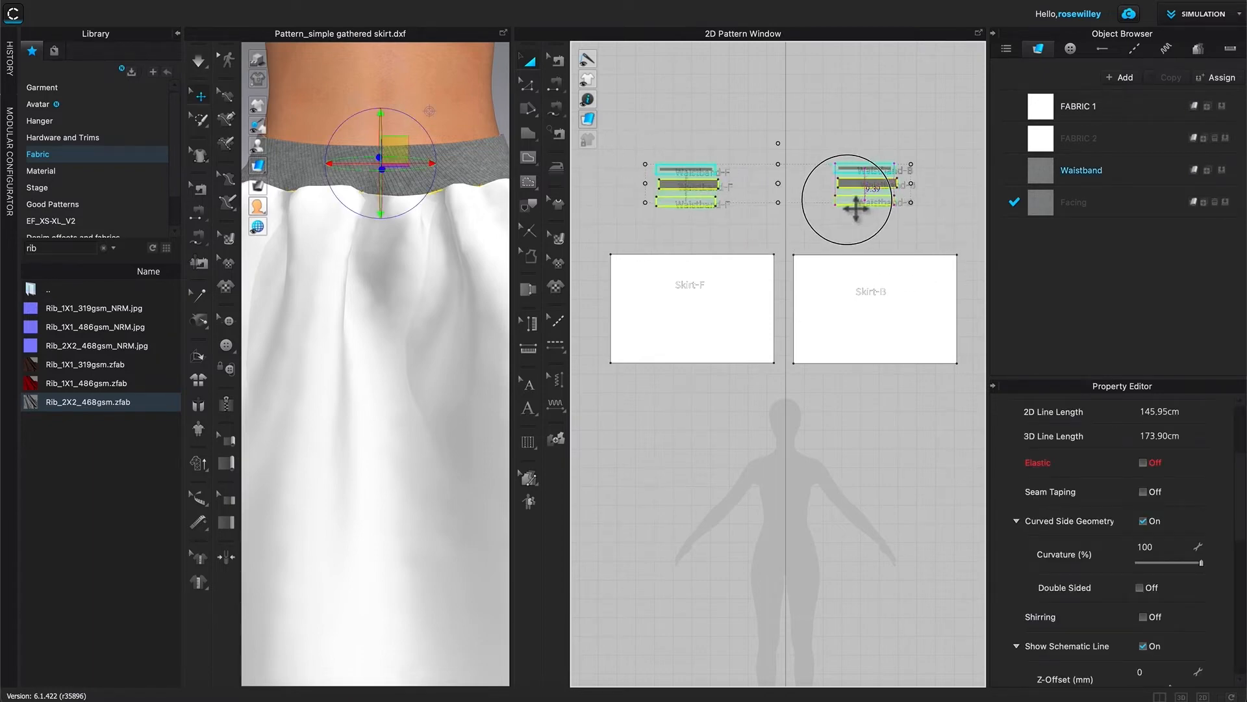
pyautogui.moveTo(847, 199); pyautogui.dragTo(847, 198)
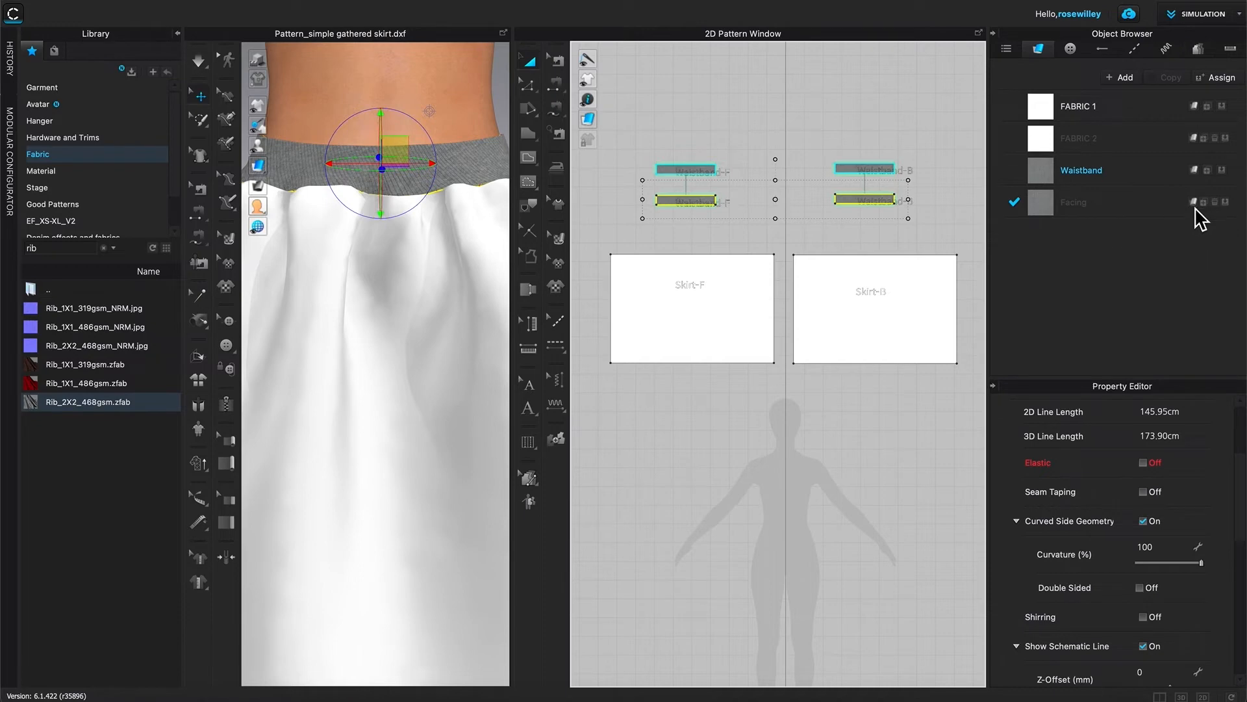
pyautogui.click(1230, 206)
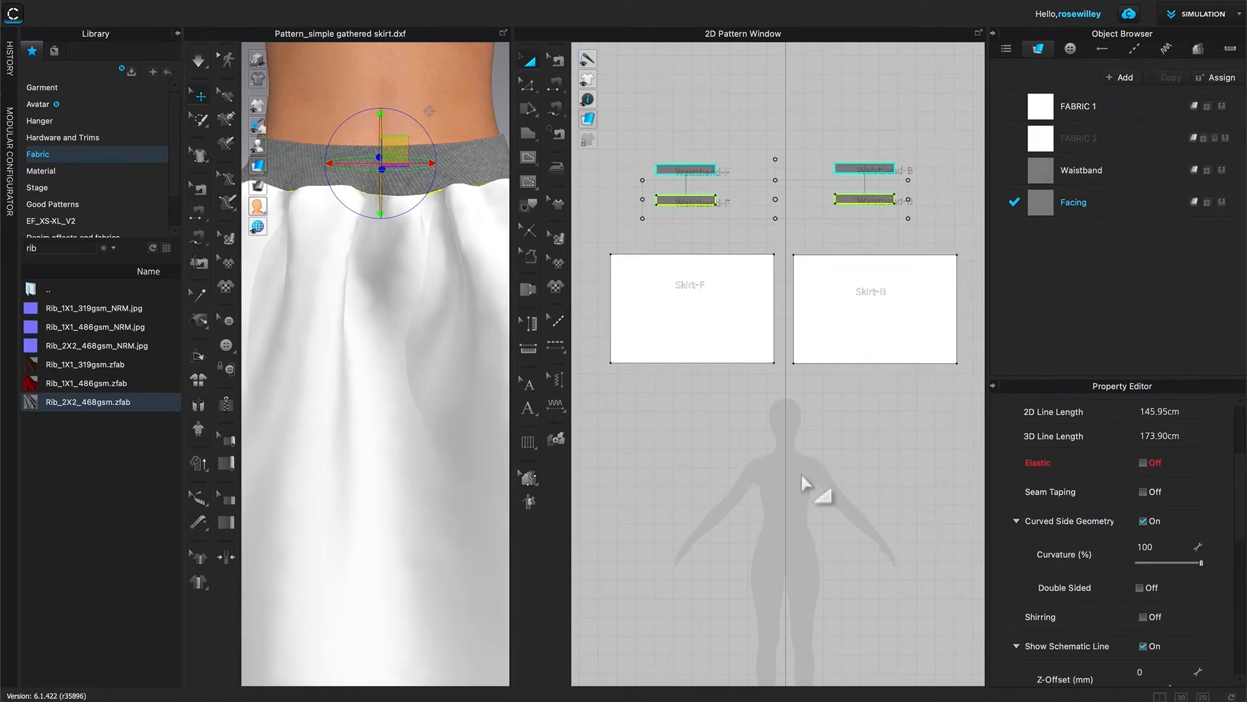
pyautogui.click(892, 96)
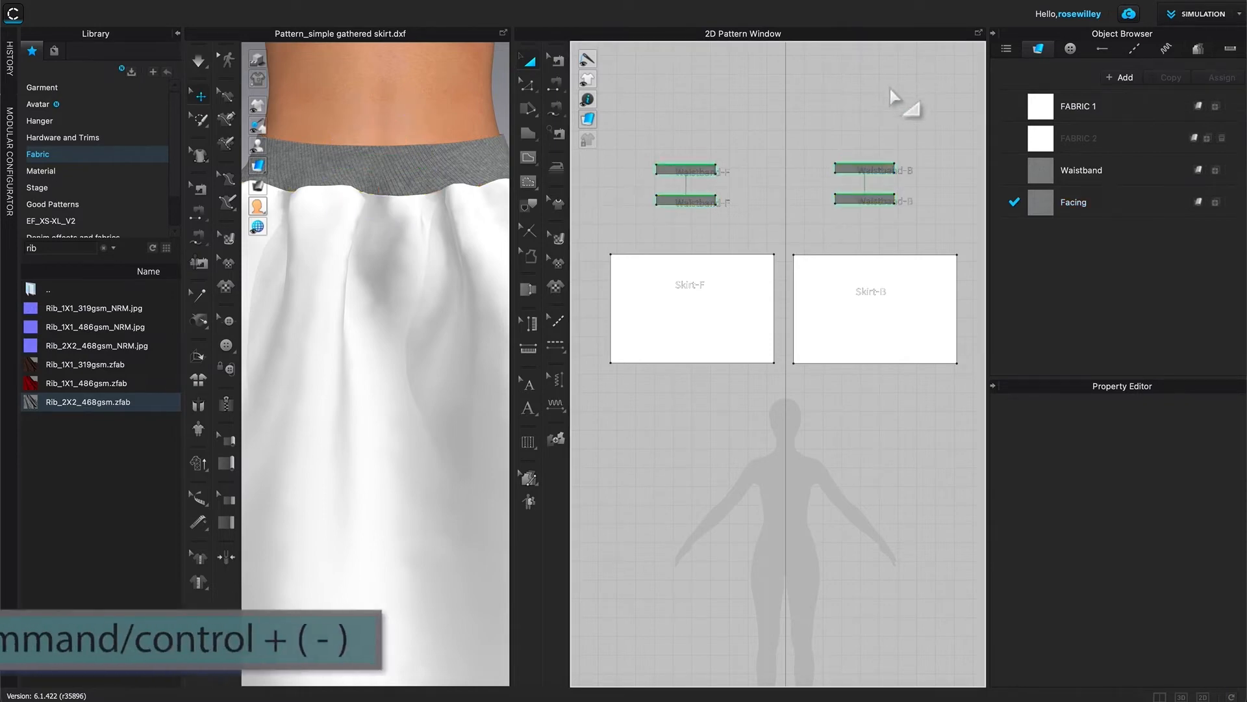
# Step: Replace FABRIC 1 on the skirt pieces with Cotton_Plush from the library's Fabric folder
pyautogui.scroll(-3, 420, 394)
pyautogui.scroll(-5, 416, 396)
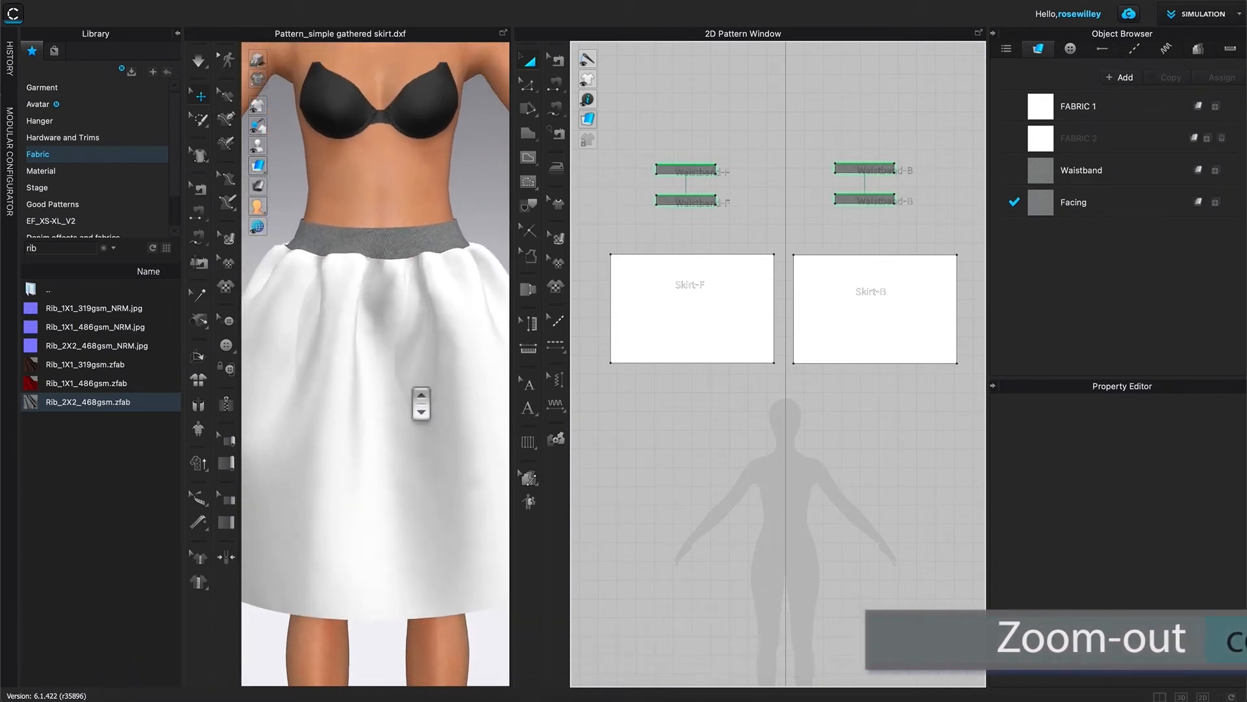
pyautogui.scroll(-4, 404, 416)
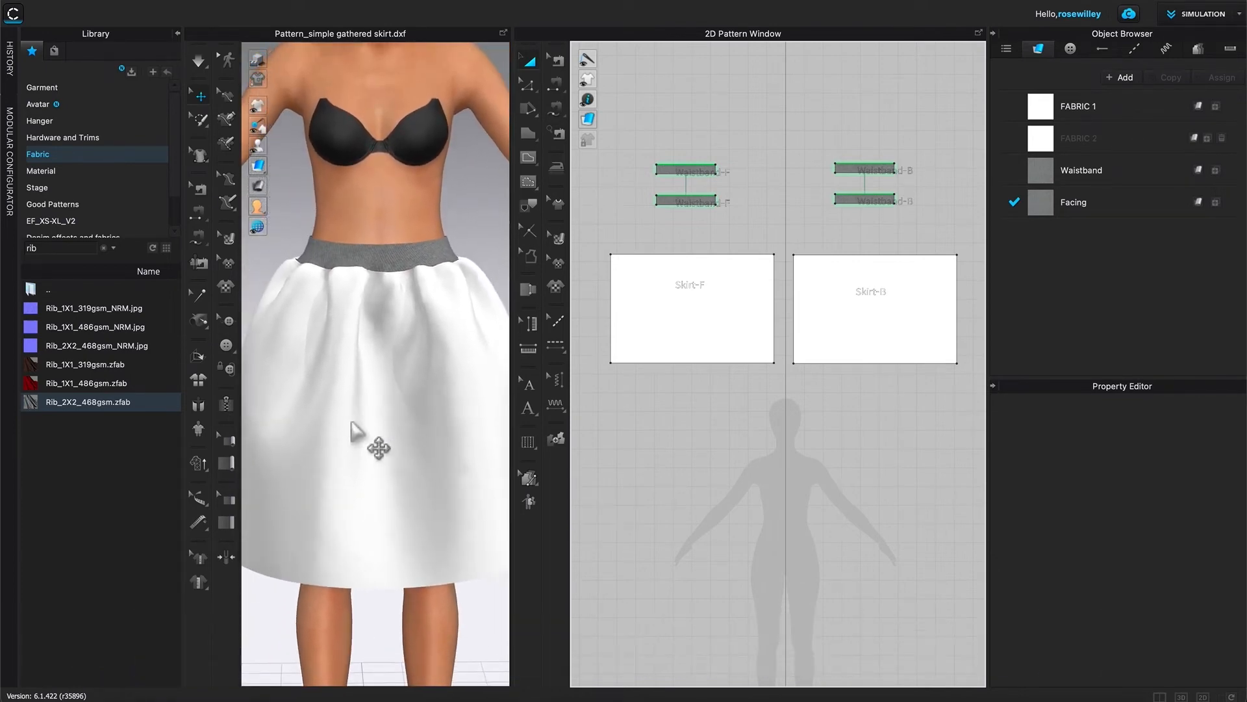
pyautogui.scroll(-2, 362, 432)
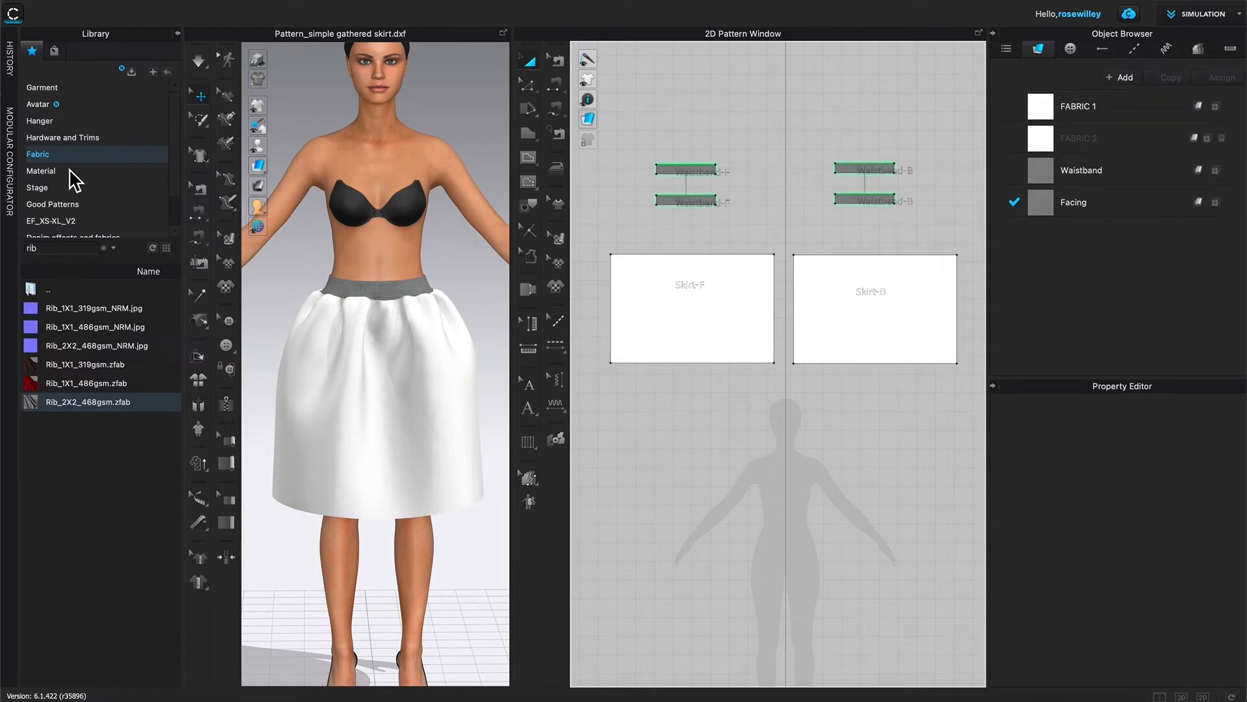
pyautogui.doubleClick(36, 293)
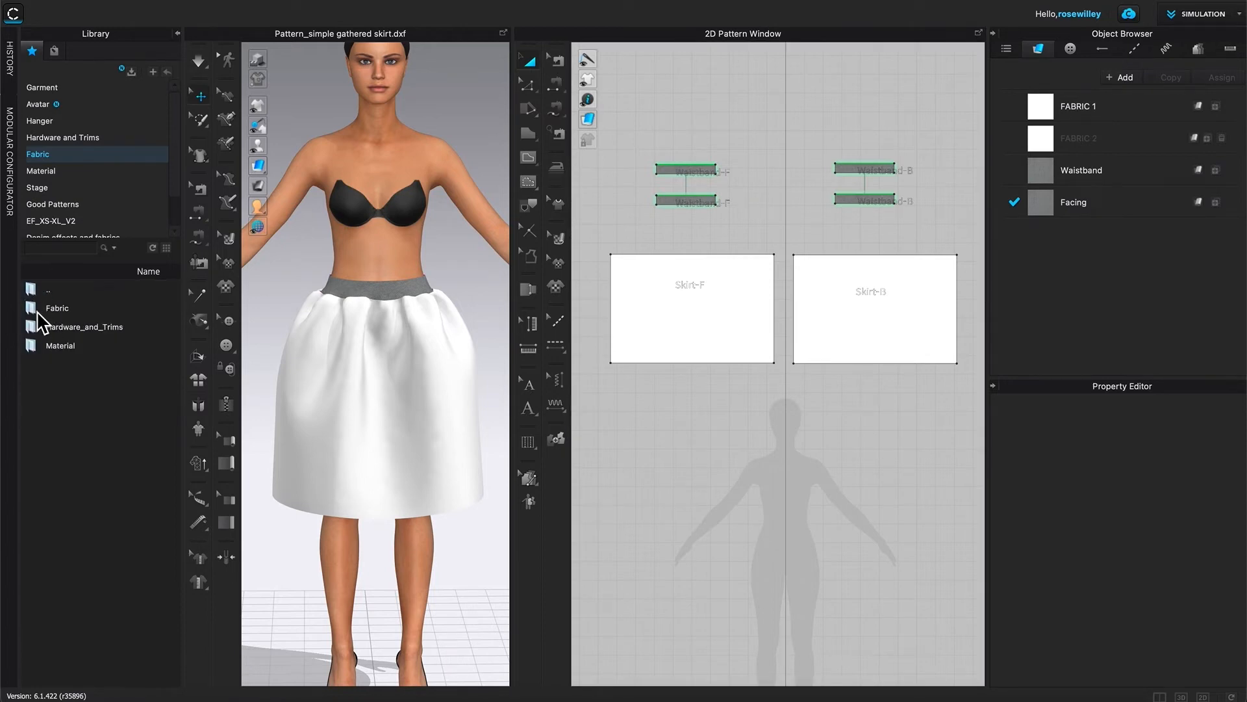
pyautogui.doubleClick(38, 311)
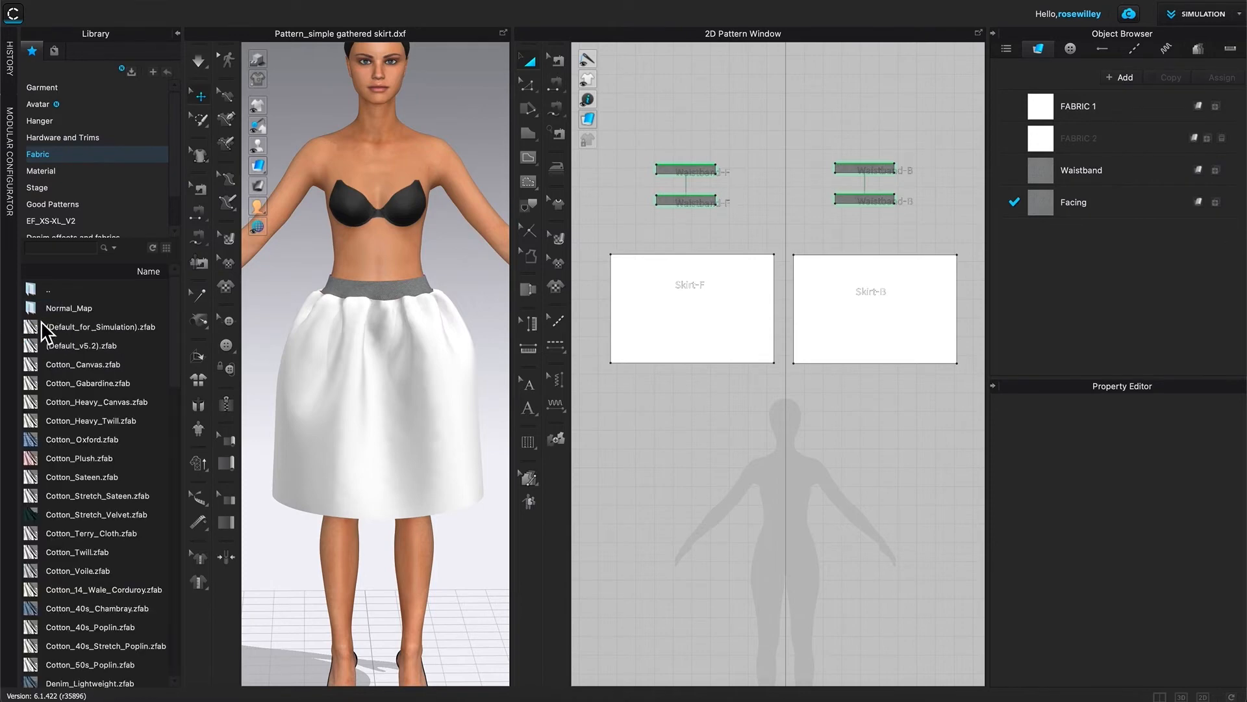
pyautogui.scroll(-4, 181, 334)
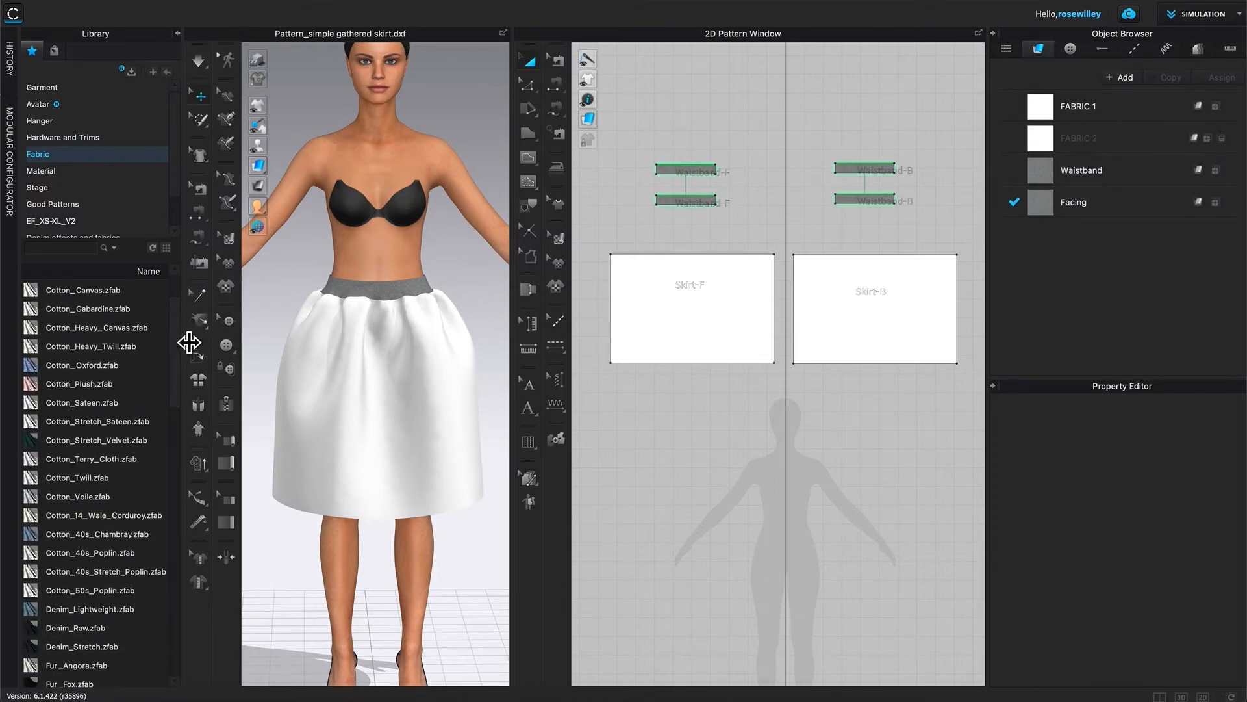
pyautogui.moveTo(35, 390)
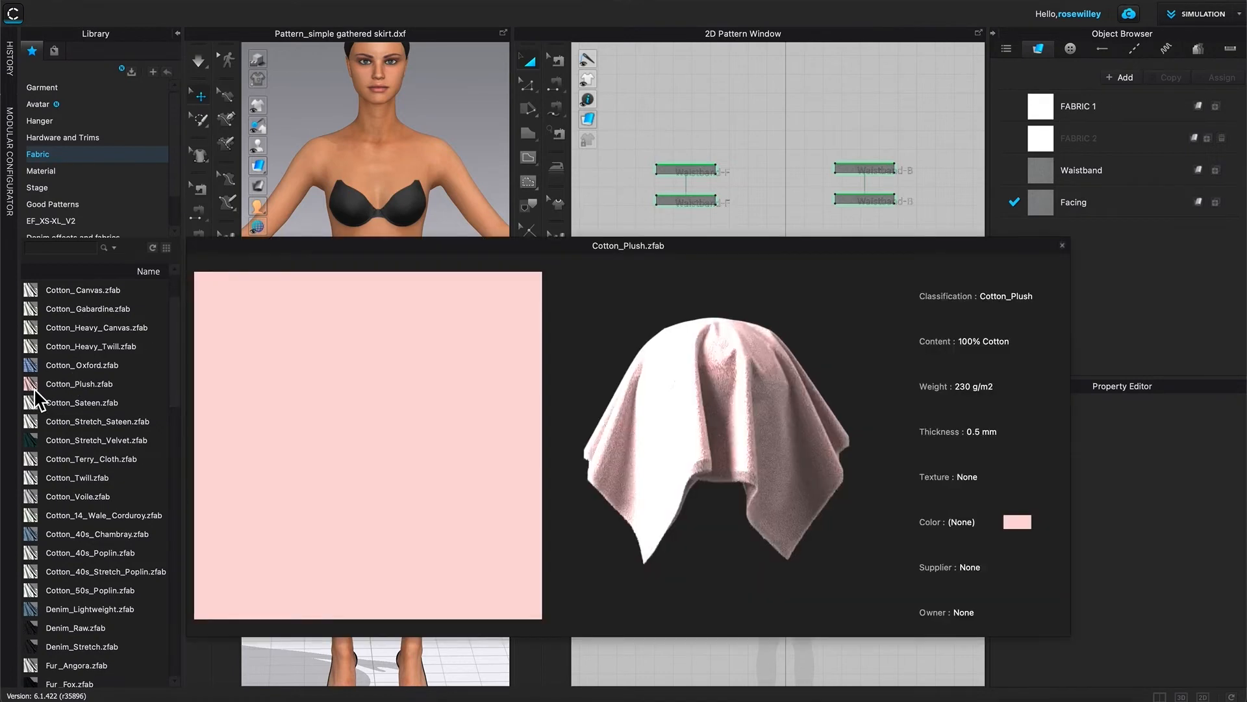
pyautogui.click(33, 387)
pyautogui.moveTo(36, 384); pyautogui.dragTo(1122, 117)
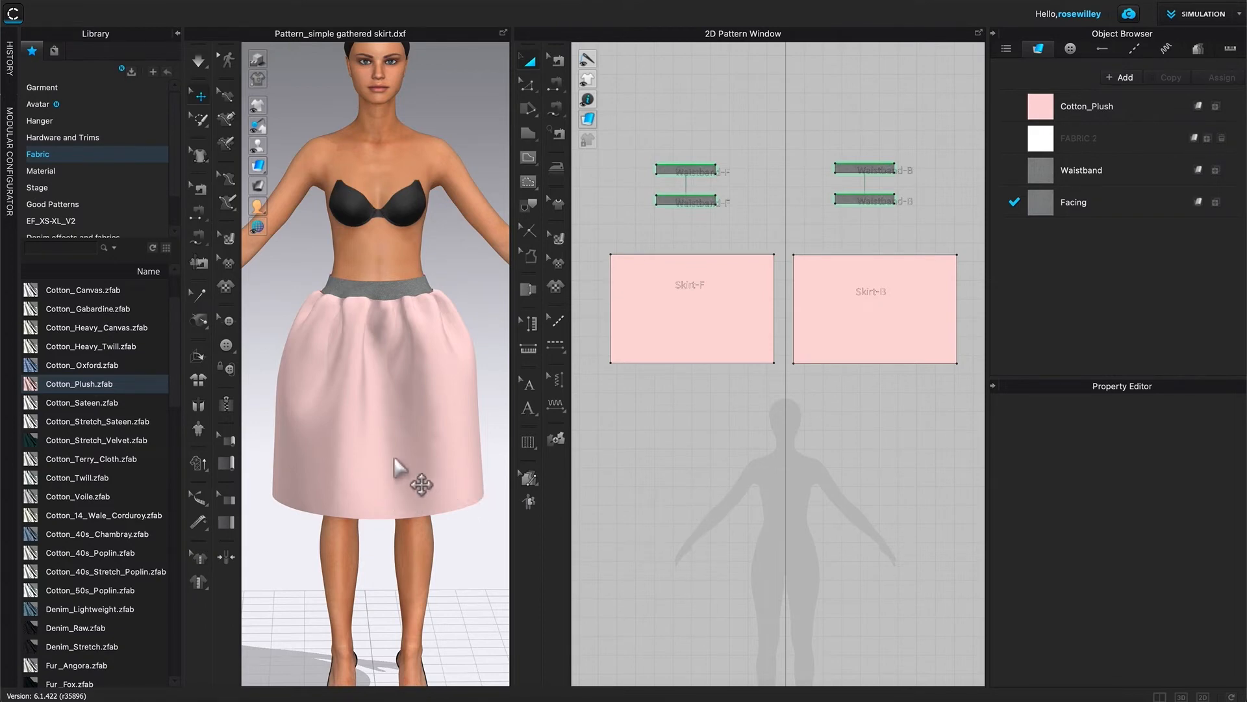
# Step: Delete the copied waistband labels from both facing pieces with Edit Annotation
pyautogui.scroll(5, 398, 463)
pyautogui.scroll(3, 404, 488)
pyautogui.scroll(3, 403, 490)
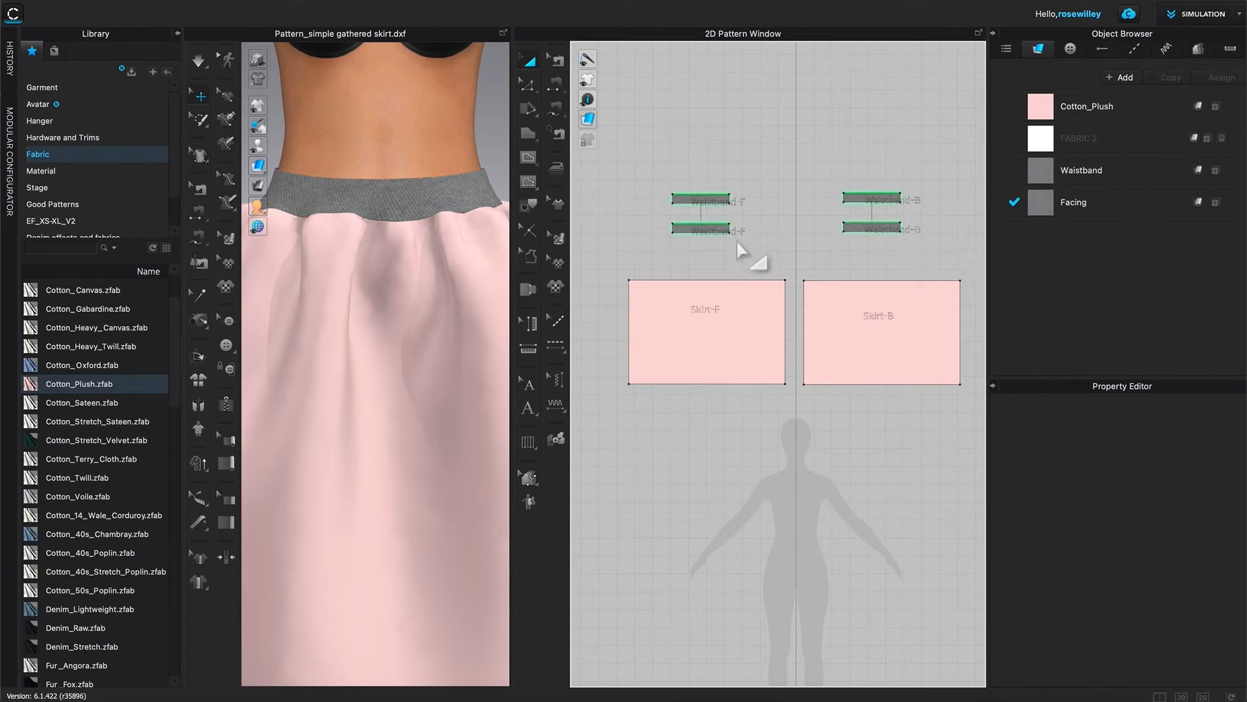
pyautogui.scroll(3, 773, 185)
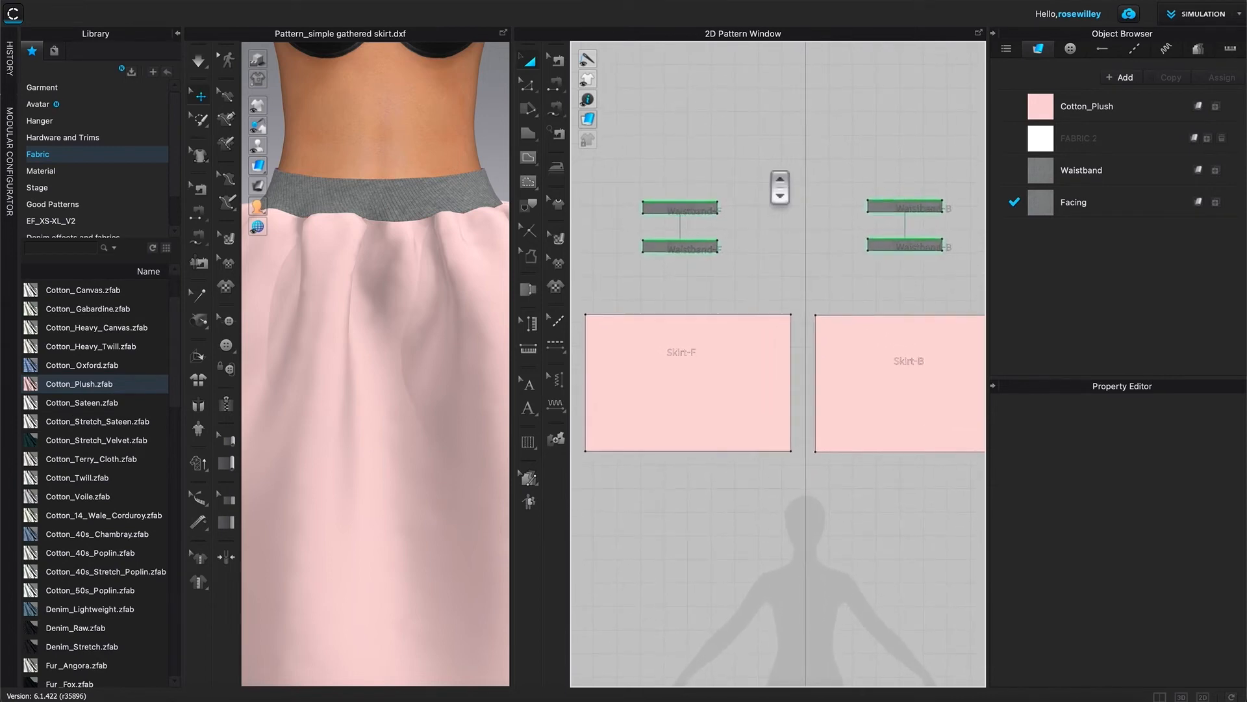
pyautogui.scroll(2, 770, 176)
pyautogui.scroll(1, 773, 189)
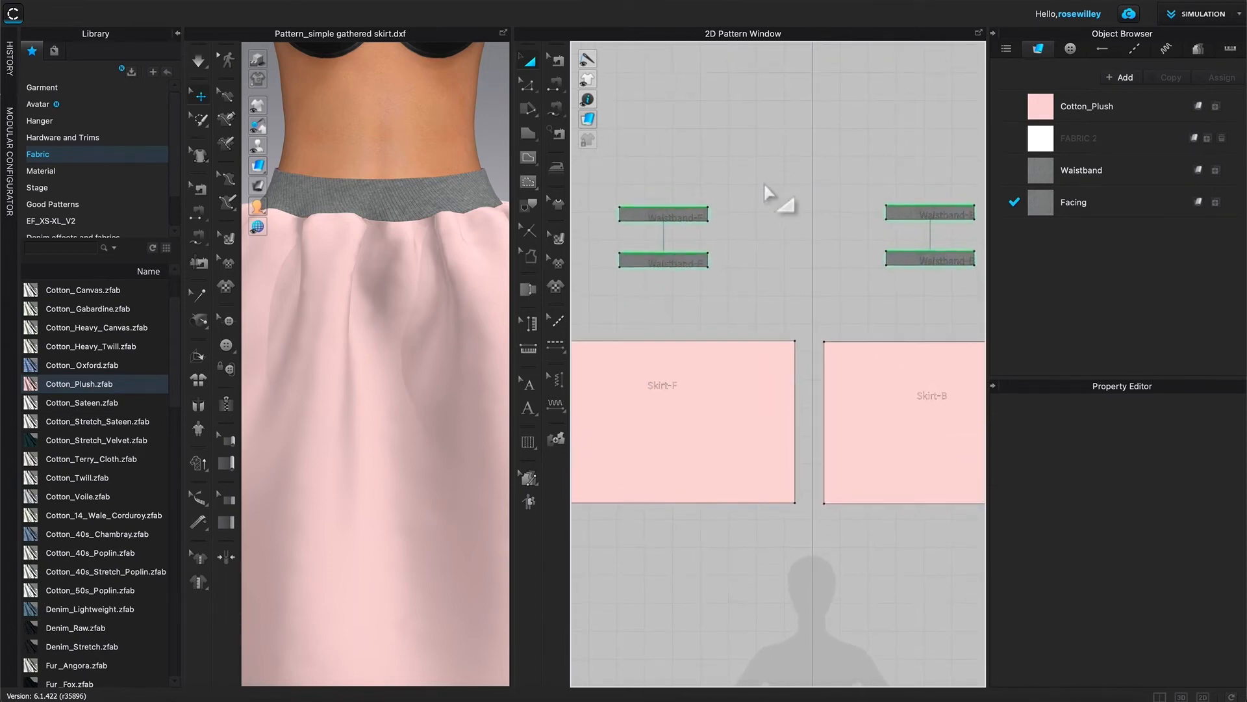
pyautogui.click(530, 384)
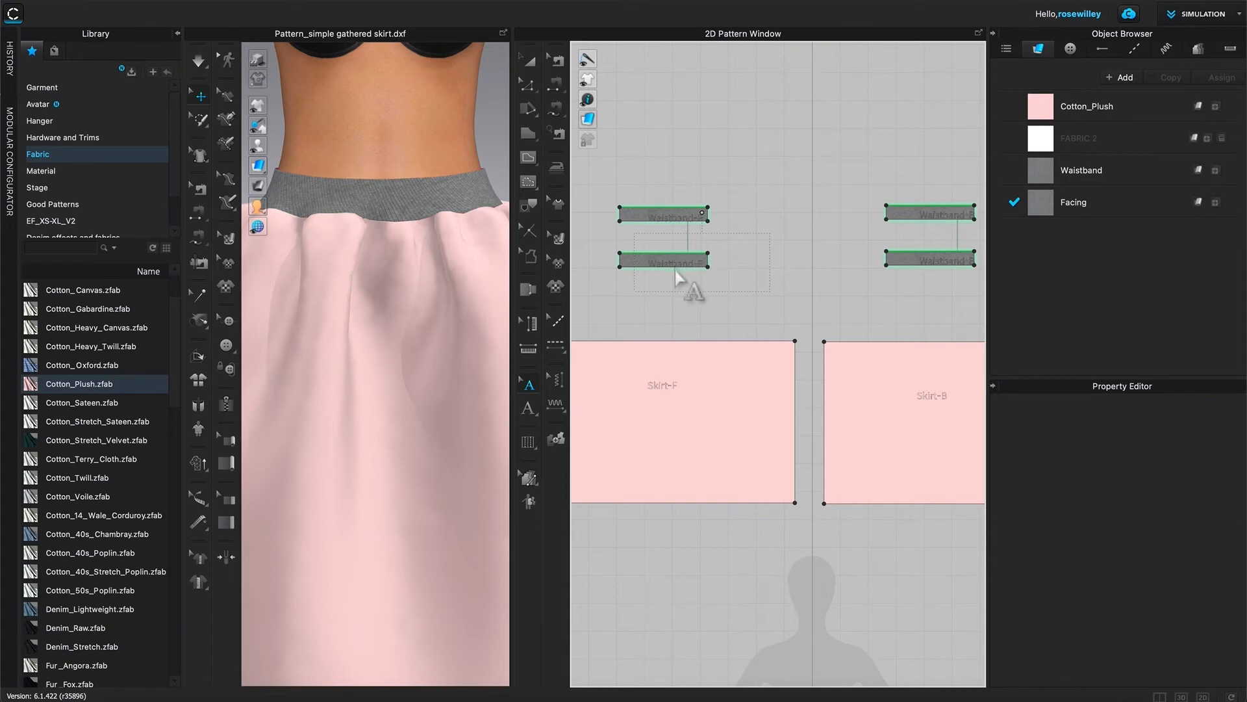
pyautogui.click(946, 268)
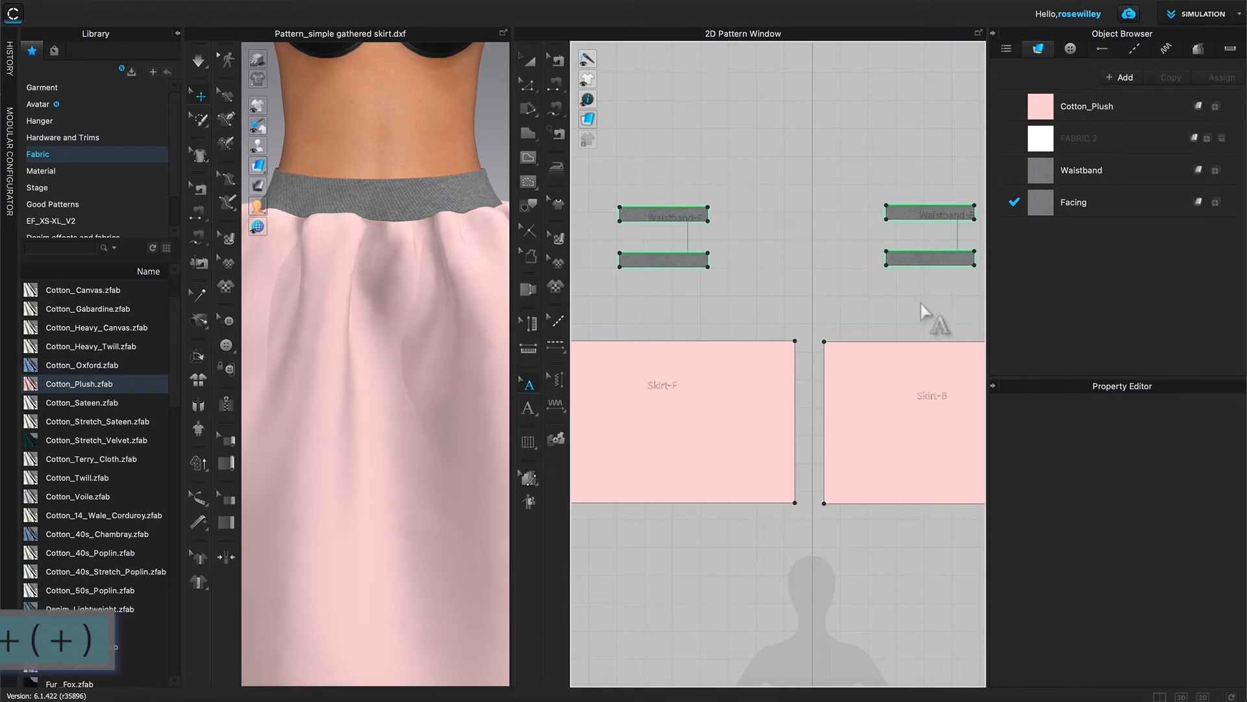
# Step: Label the front facing piece Facing-F with a Pattern Annotation
pyautogui.scroll(1, 646, 244)
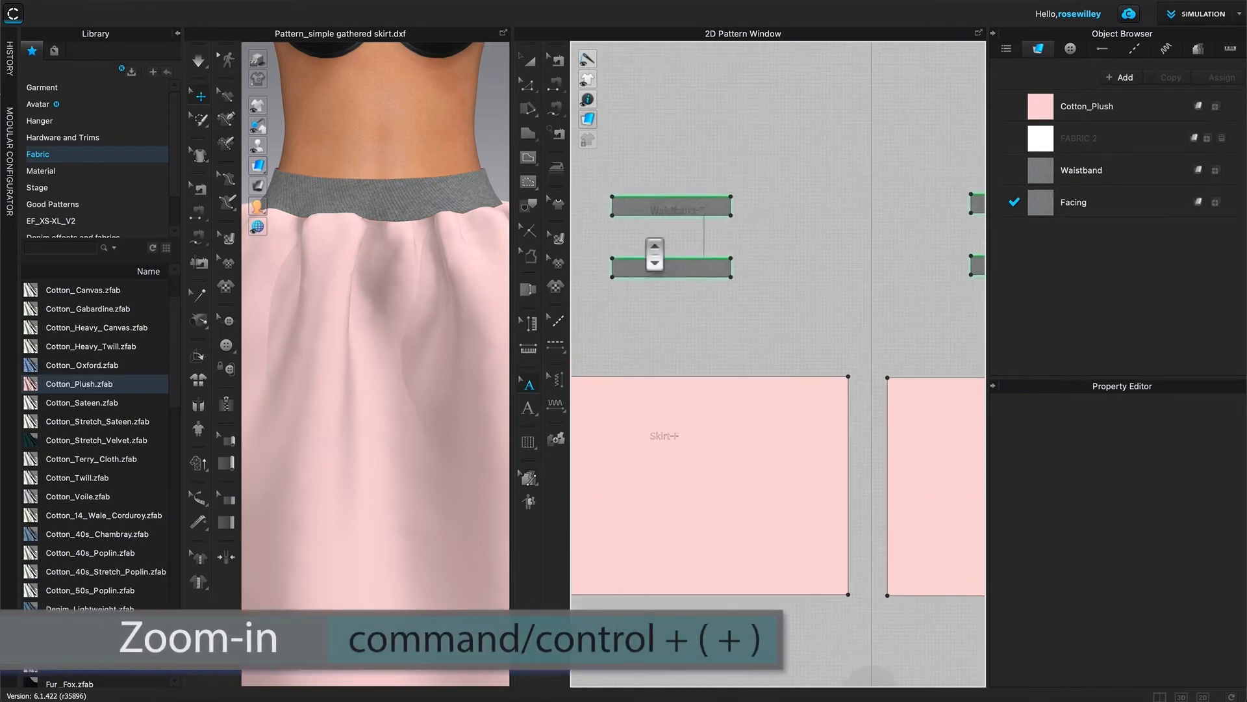
pyautogui.scroll(1, 660, 252)
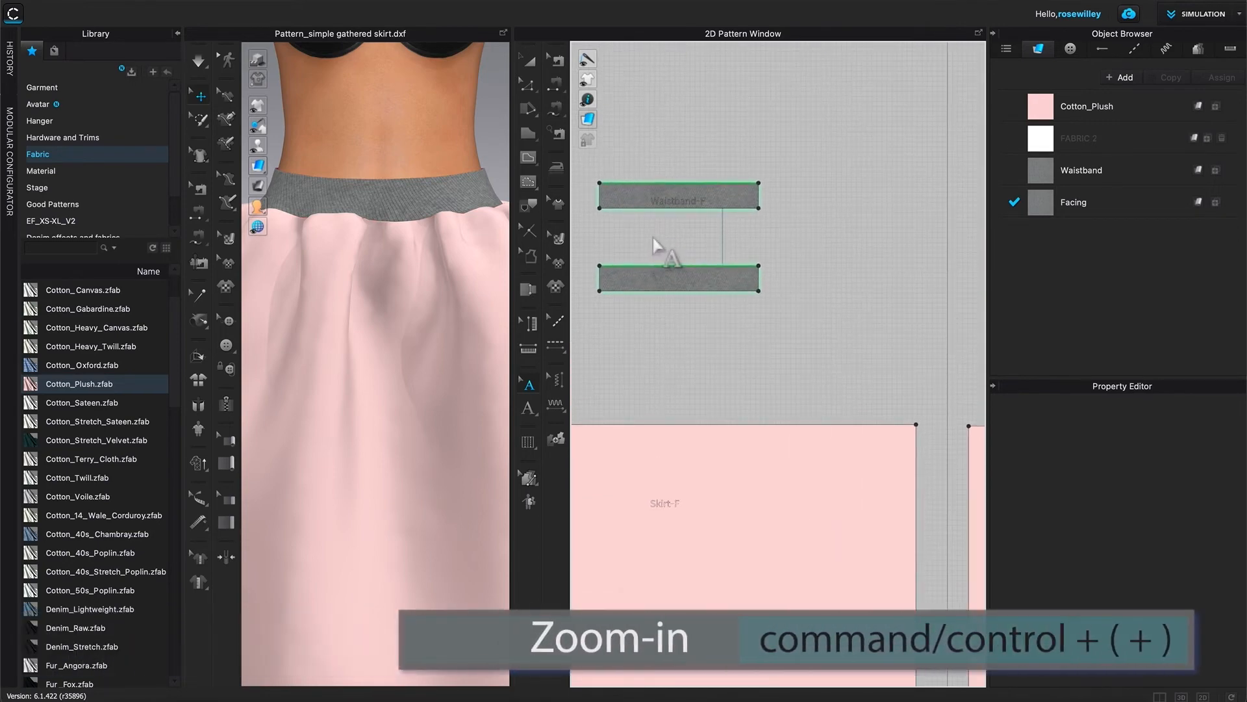
pyautogui.click(530, 409)
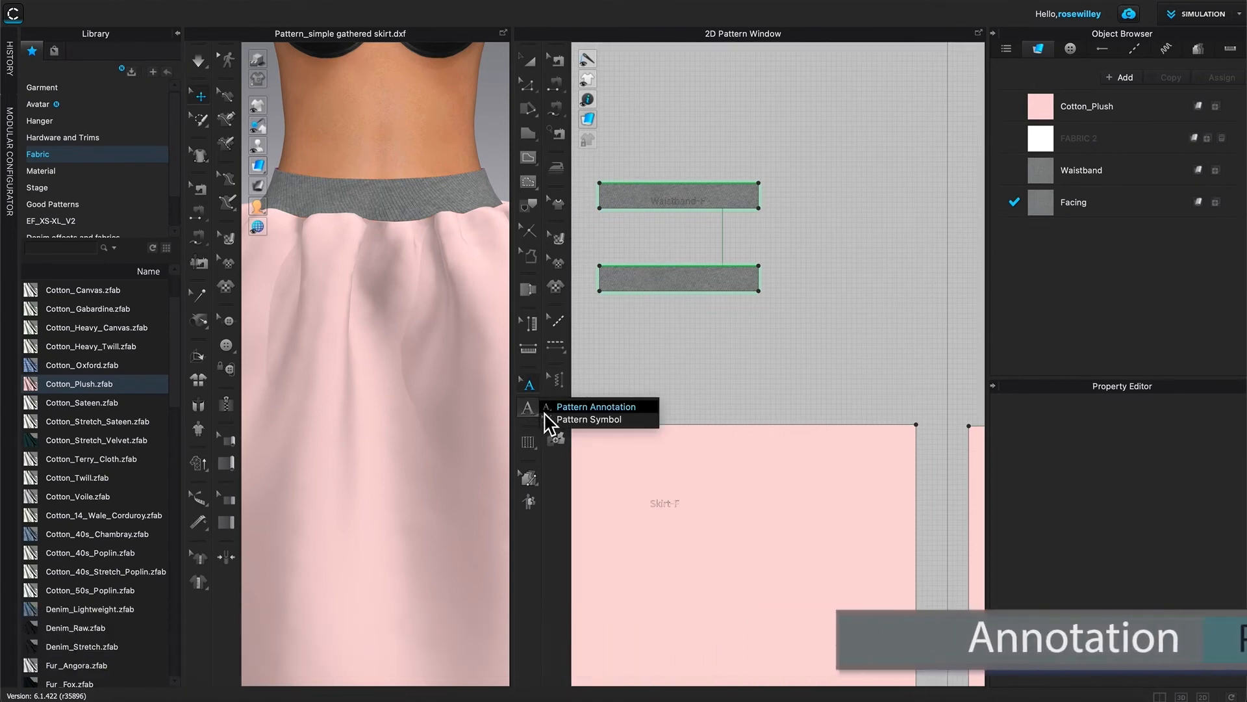
pyautogui.click(595, 408)
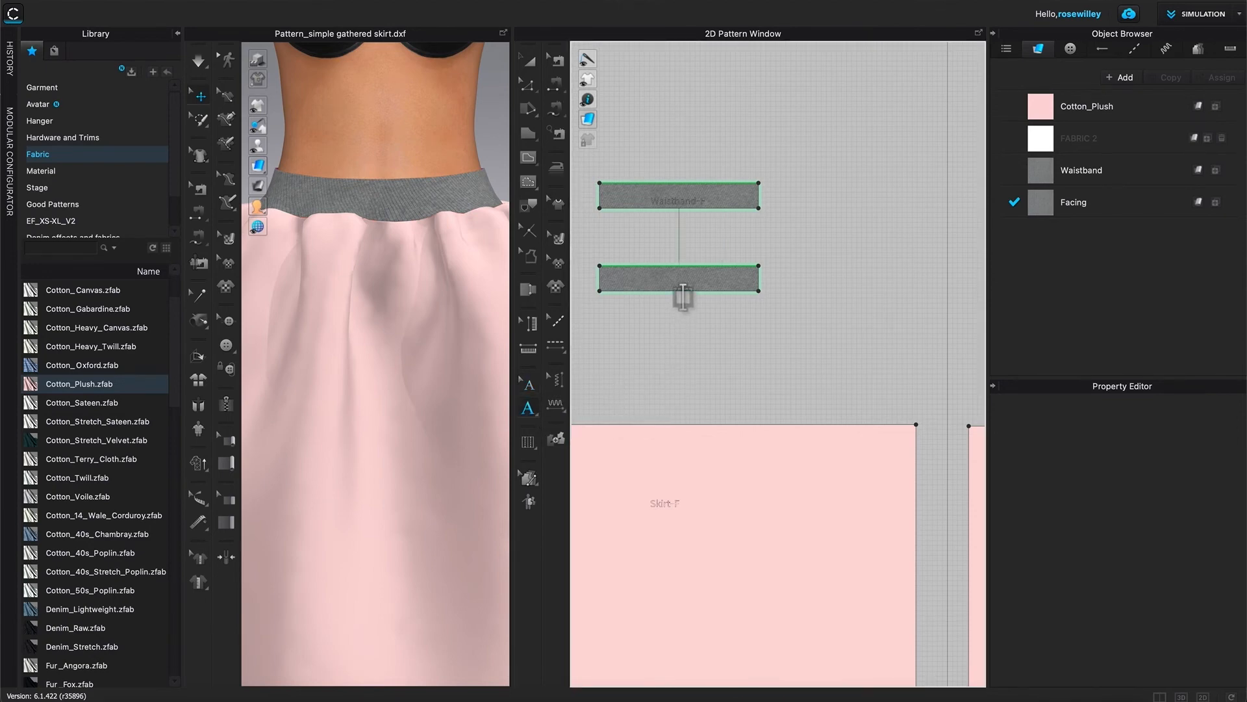
pyautogui.scroll(2, 670, 291)
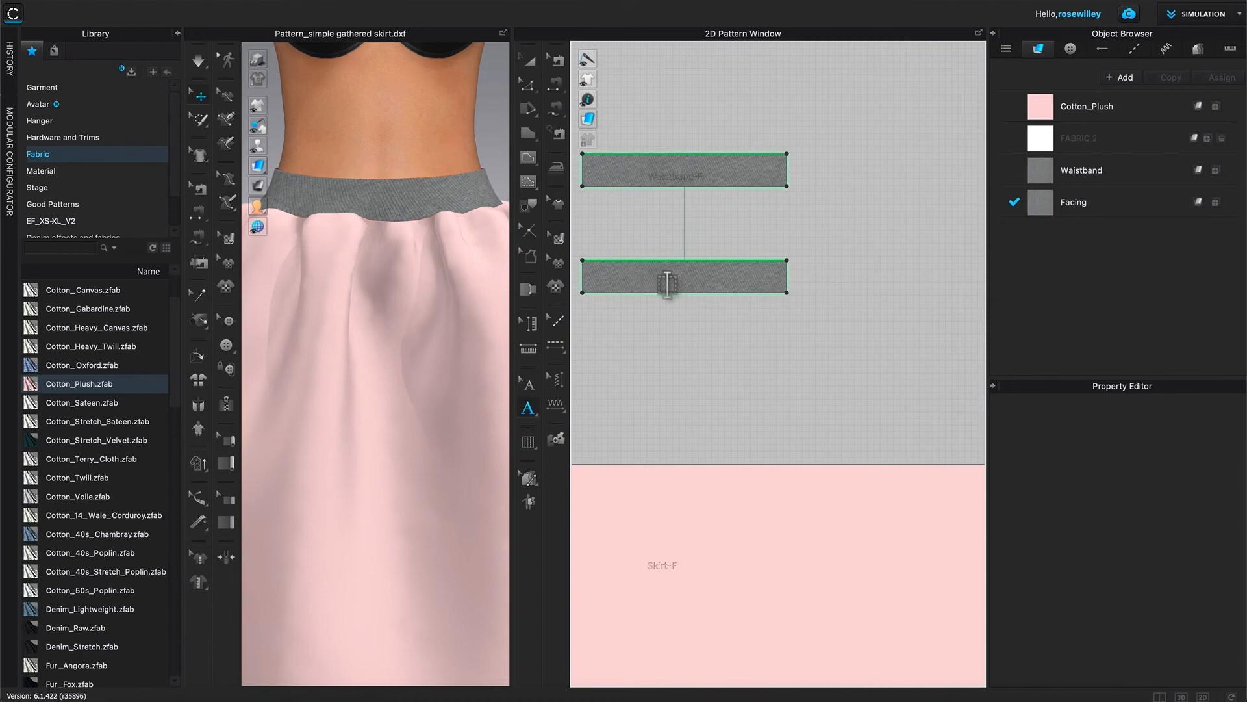
pyautogui.click(660, 283)
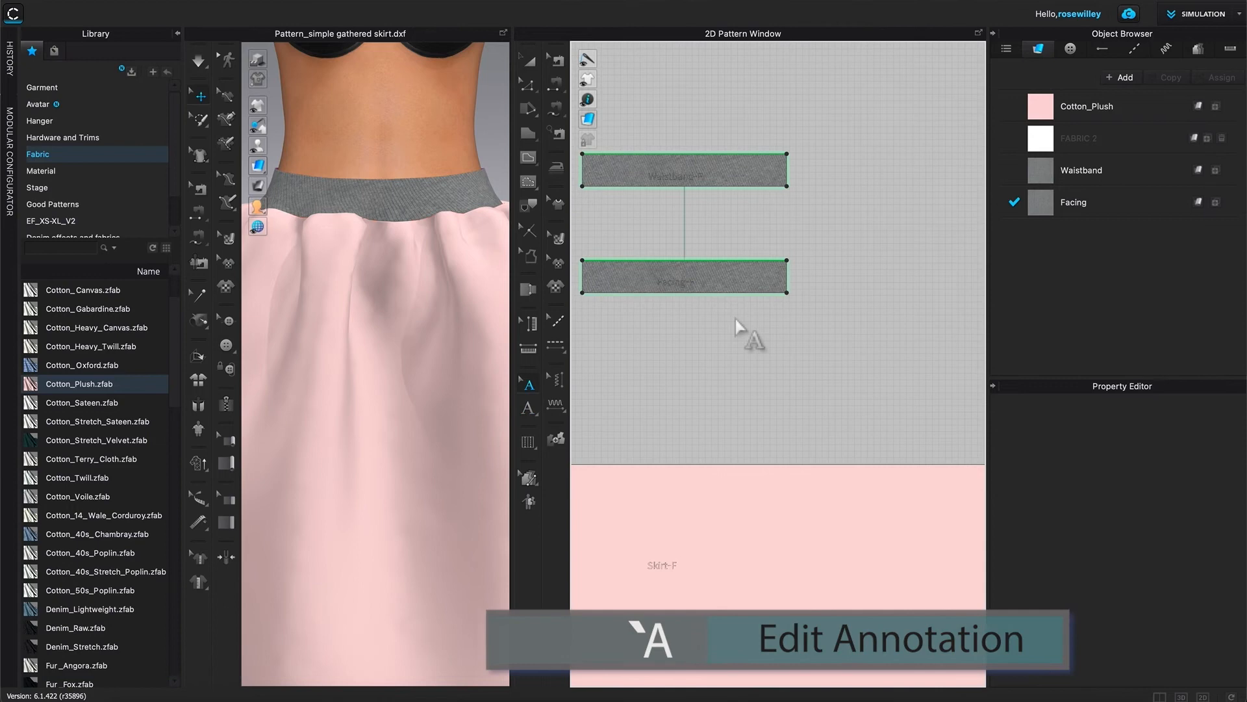
# Step: Add the matching facing label to the back facing piece with a Pattern Annotation
pyautogui.scroll(-3, 744, 317)
pyautogui.scroll(-4, 744, 317)
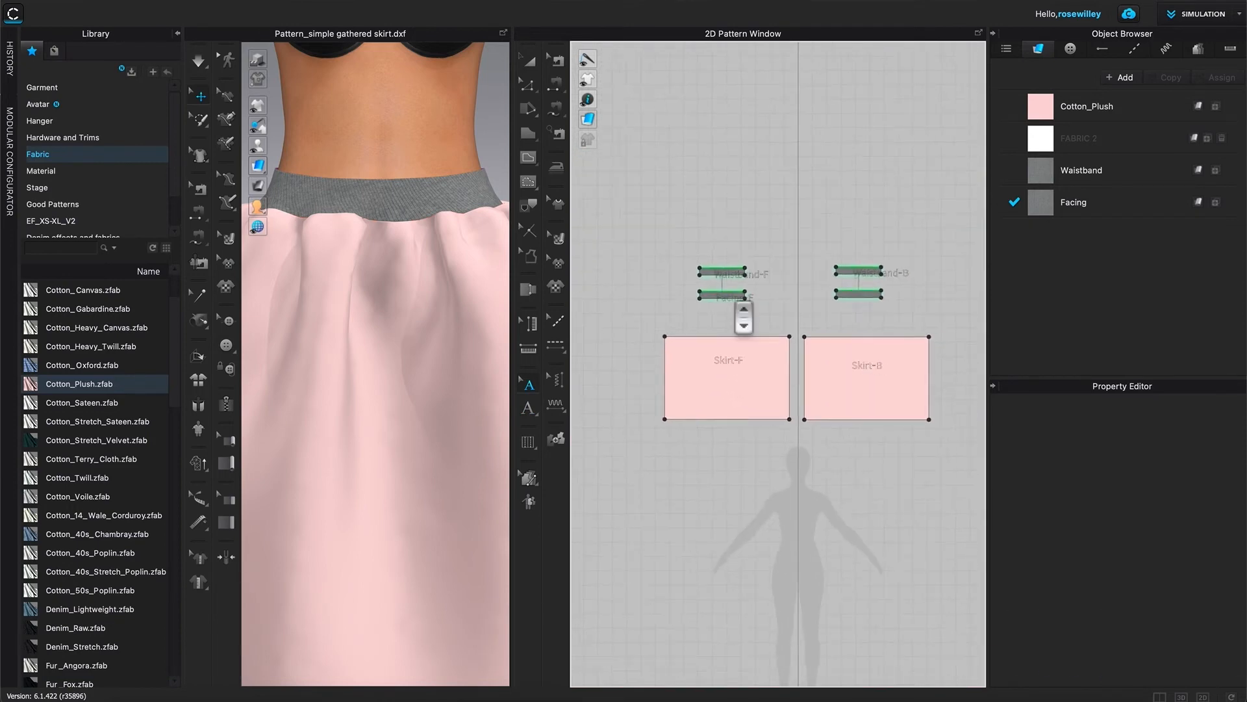
pyautogui.scroll(7, 880, 295)
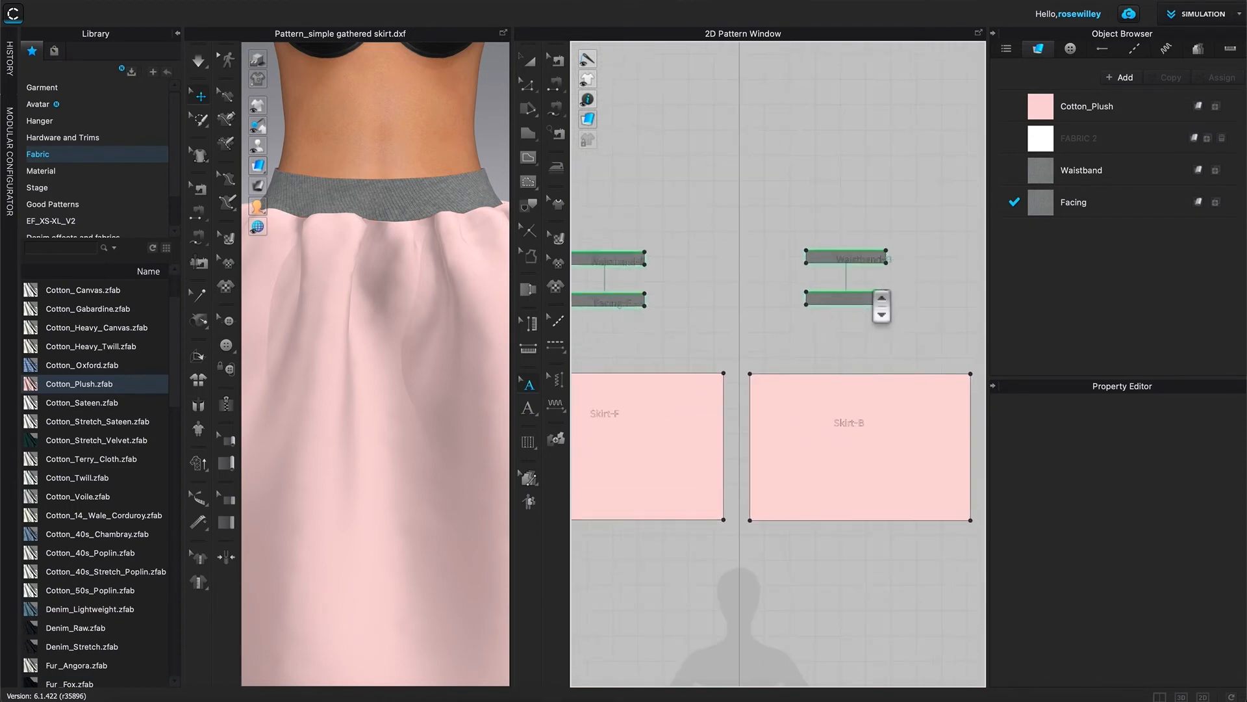
pyautogui.scroll(2, 881, 305)
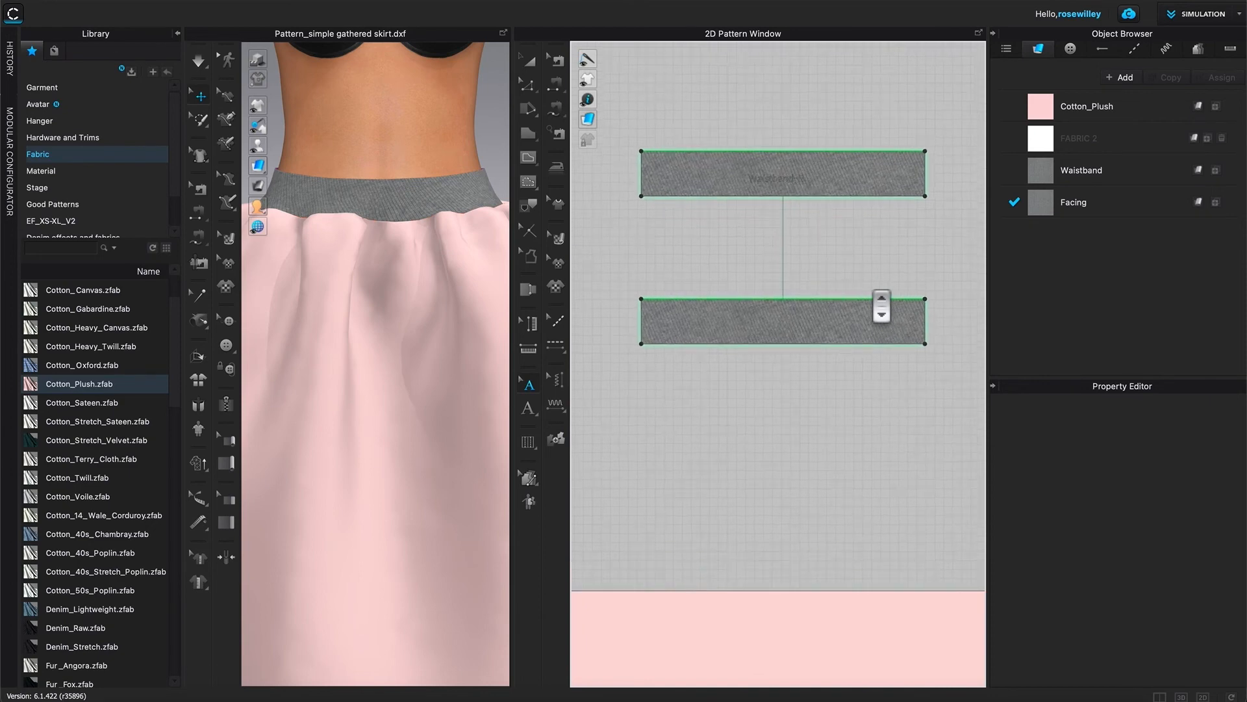
pyautogui.click(529, 407)
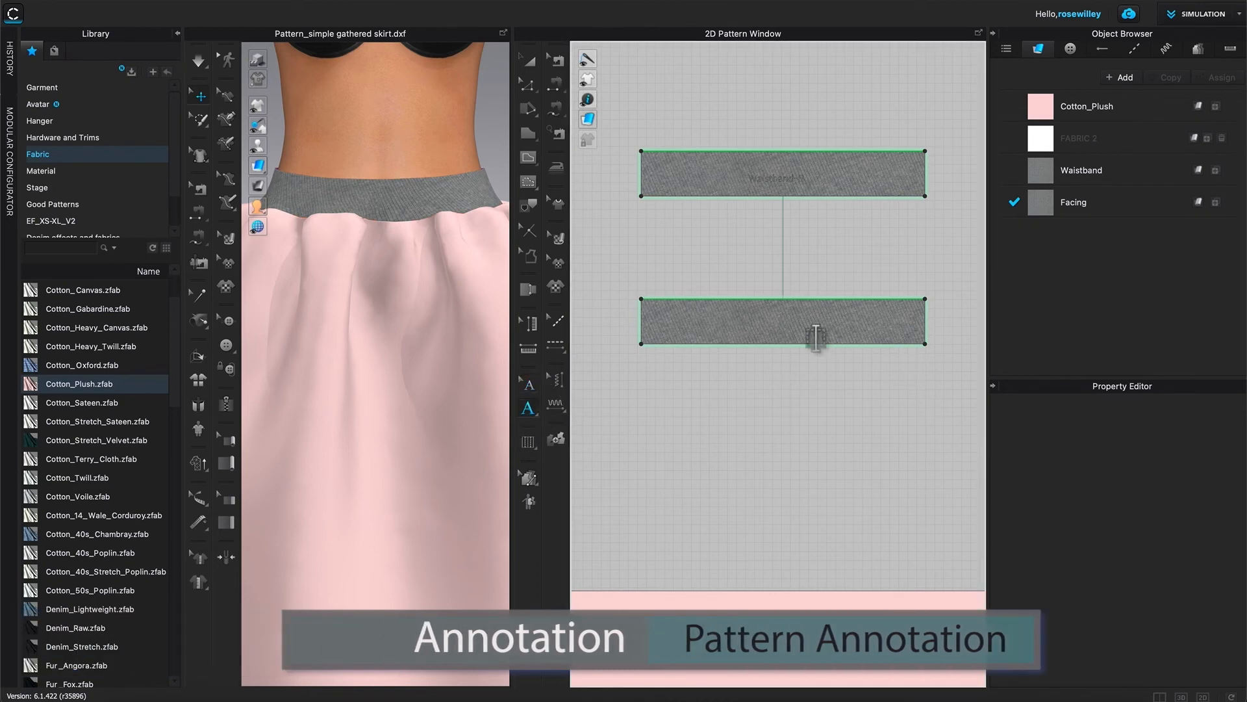
pyautogui.click(756, 326)
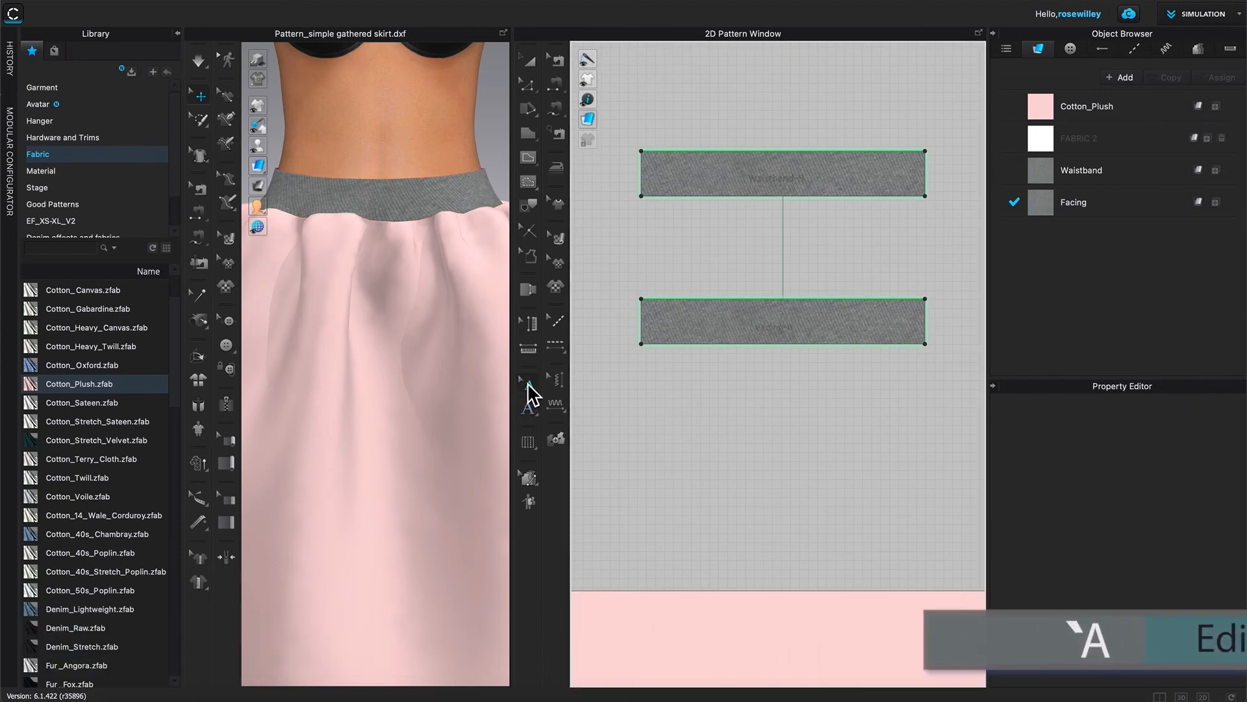
# Step: Show the 2D patterns as Monochrome Surface to check their labels, and return them to Texture Surface
pyautogui.hotkey('ctrl', '-')
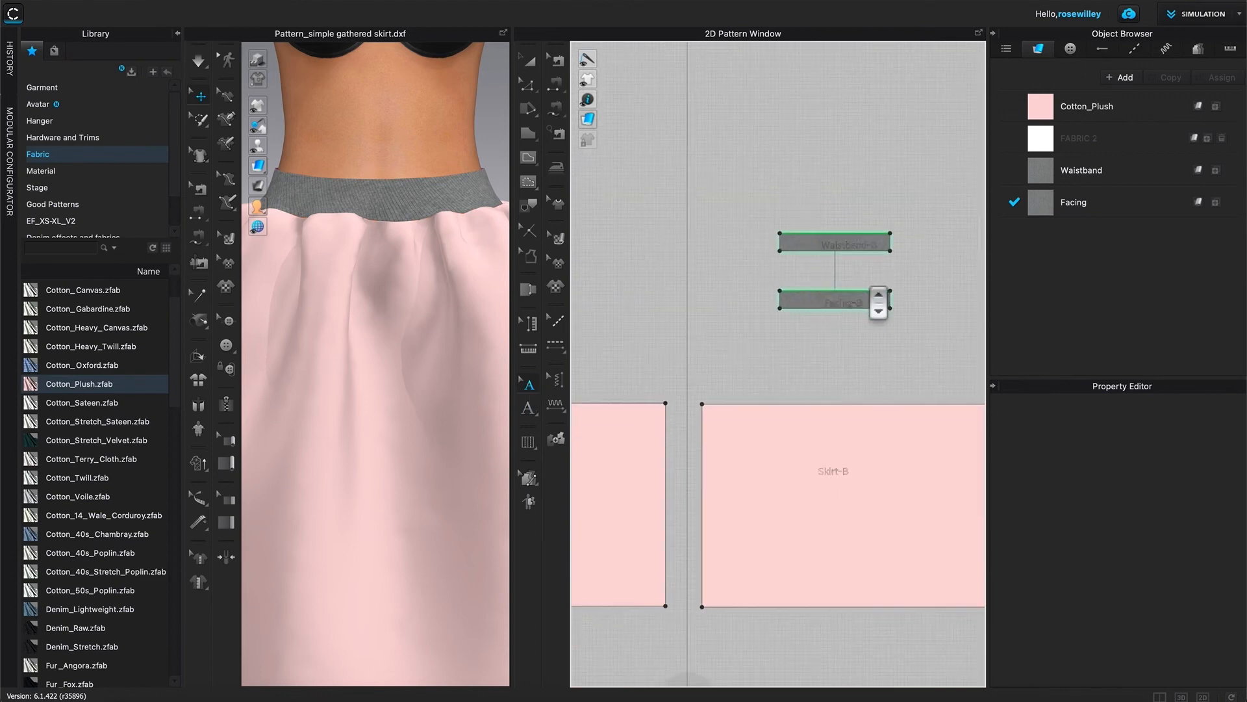
pyautogui.hotkey('ctrl', '-')
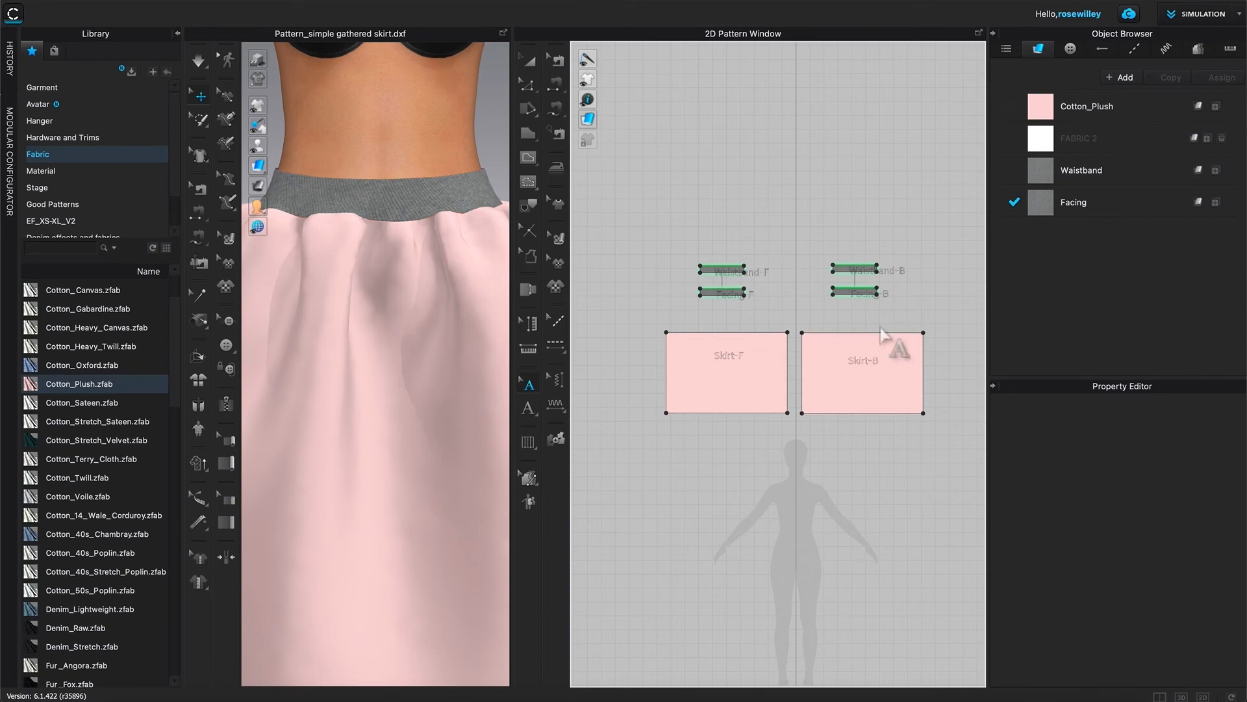
pyautogui.moveTo(589, 120)
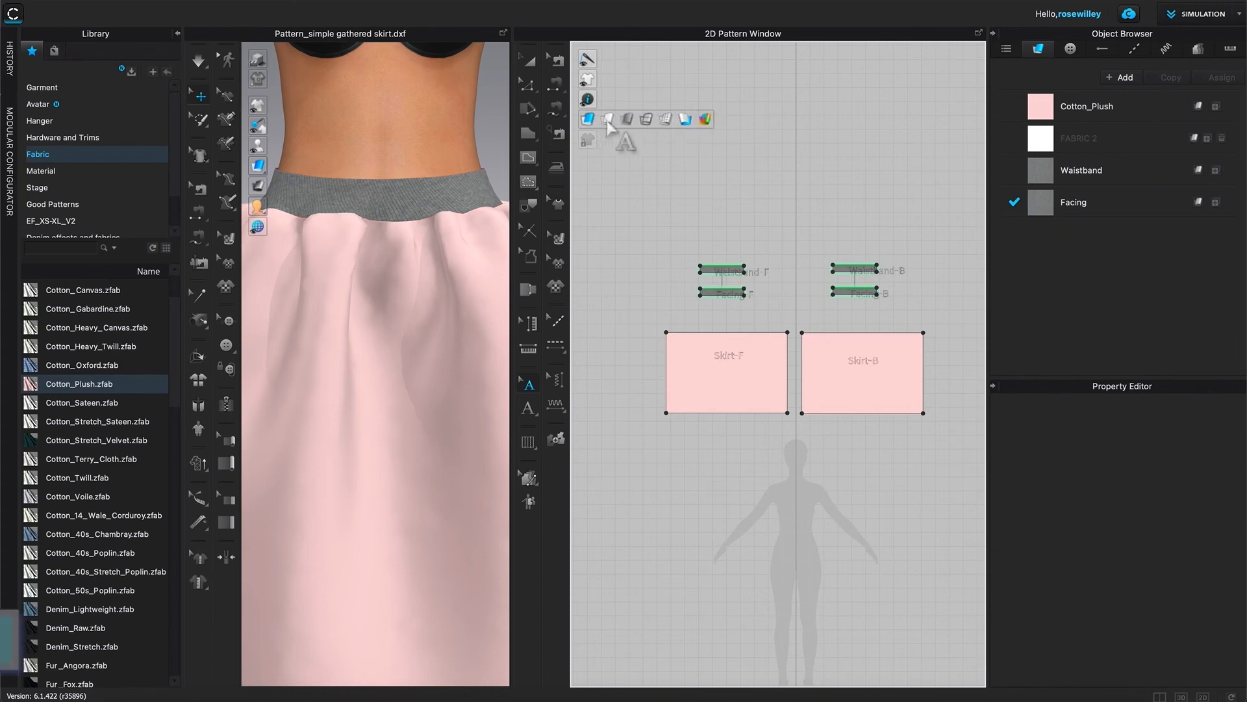
pyautogui.click(608, 120)
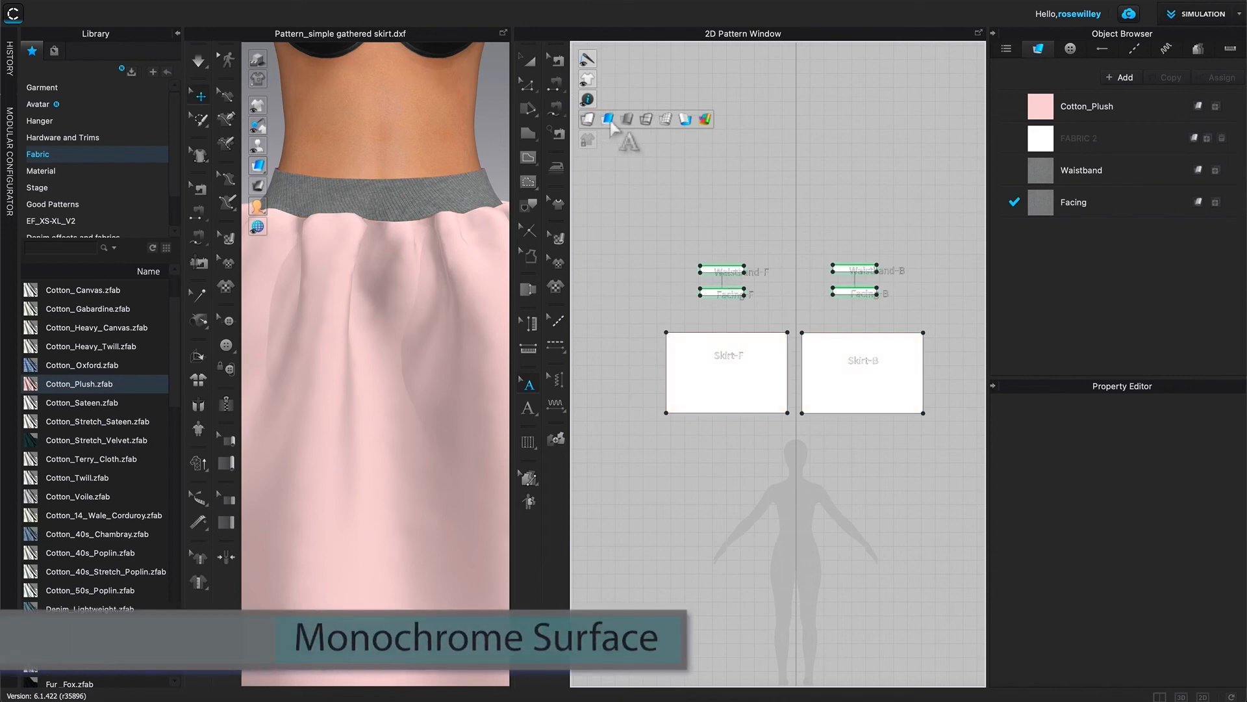
pyautogui.scroll(3, 784, 351)
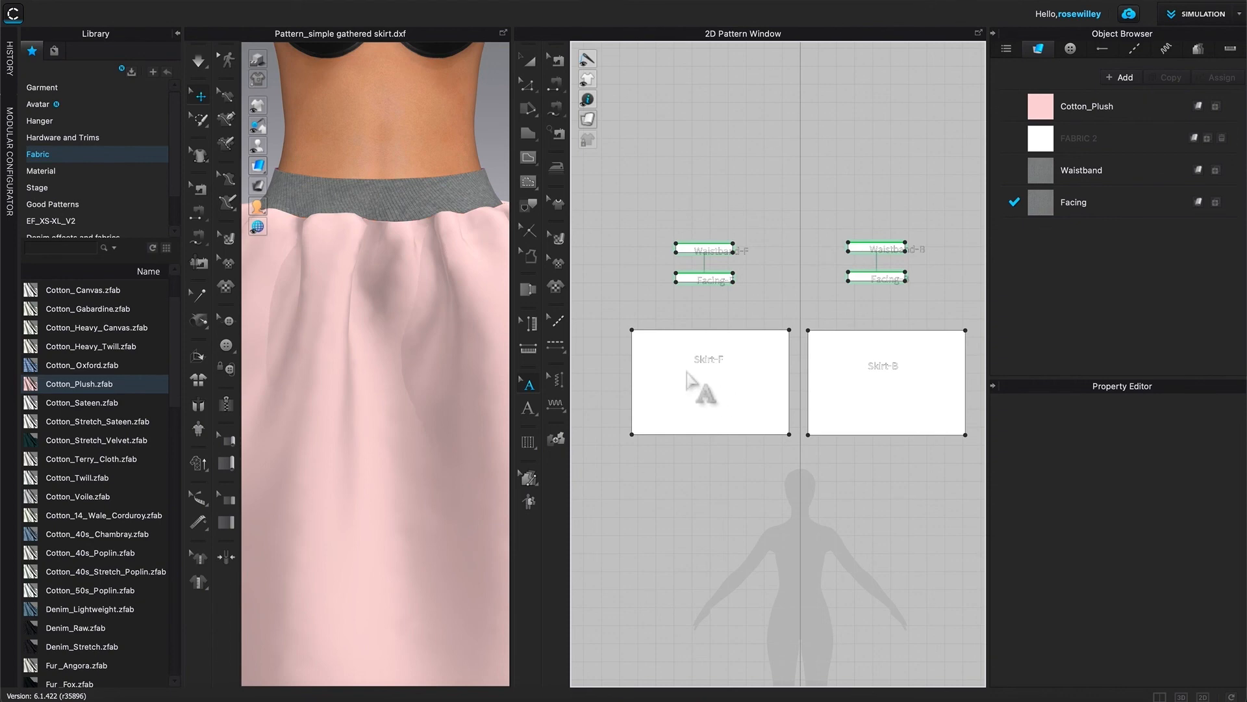
pyautogui.moveTo(588, 120)
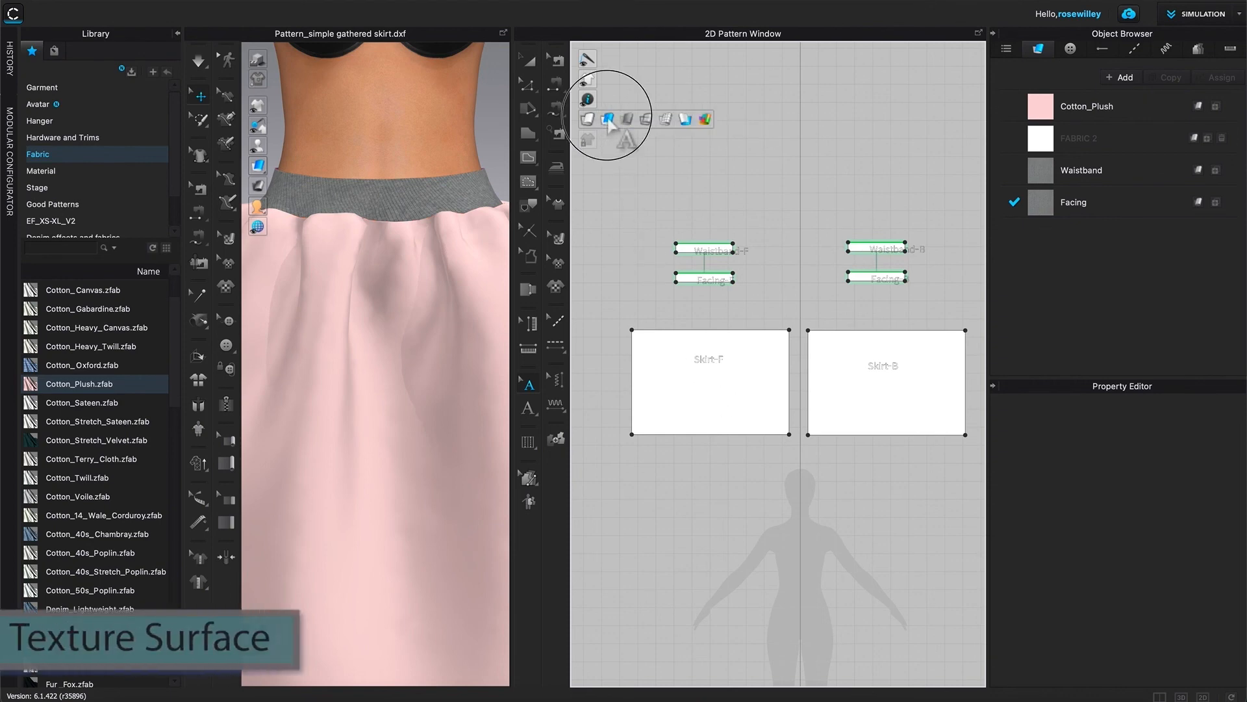
pyautogui.click(608, 120)
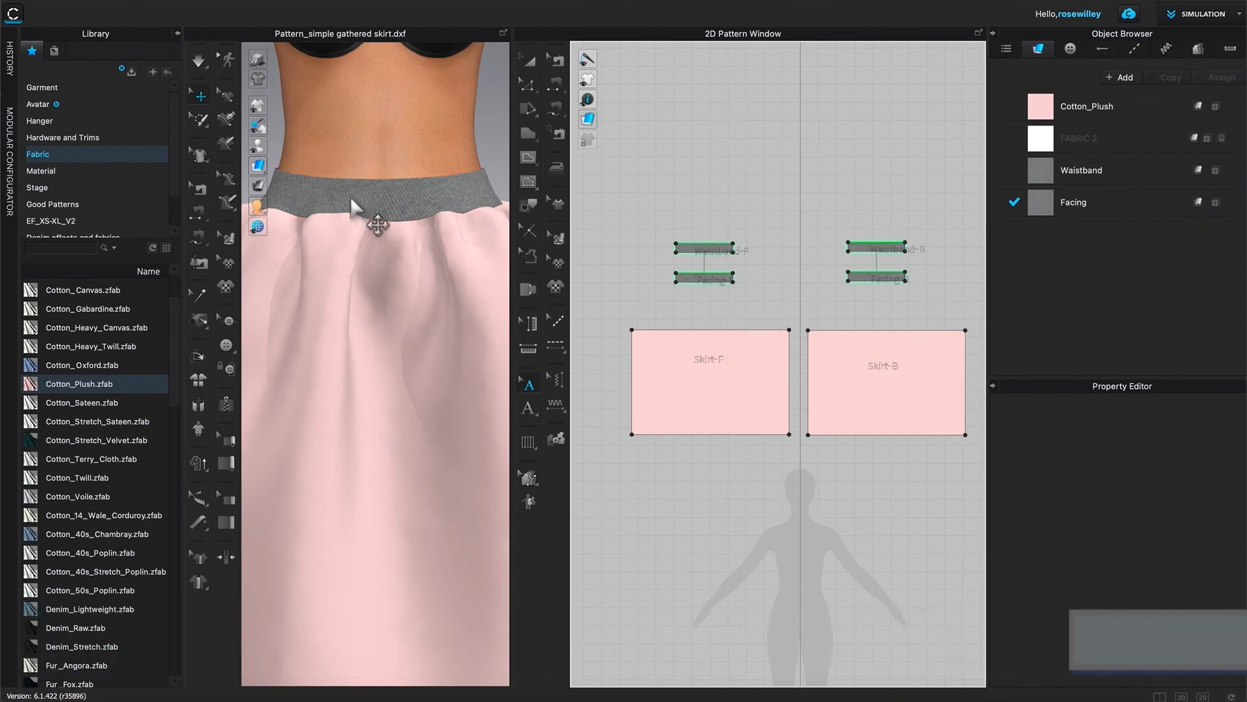
# Step: Turn on High Quality Render for the gathered skirt and avatar in the 3D window
pyautogui.click(262, 59)
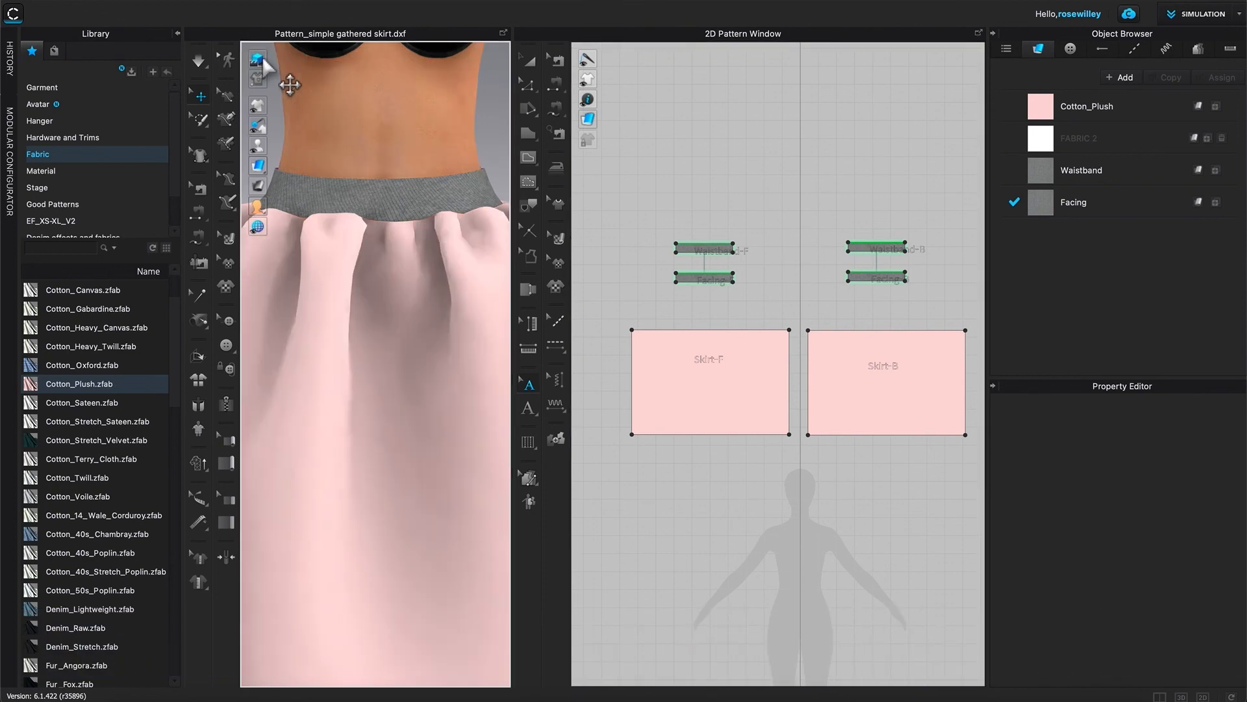
pyautogui.scroll(4, 393, 319)
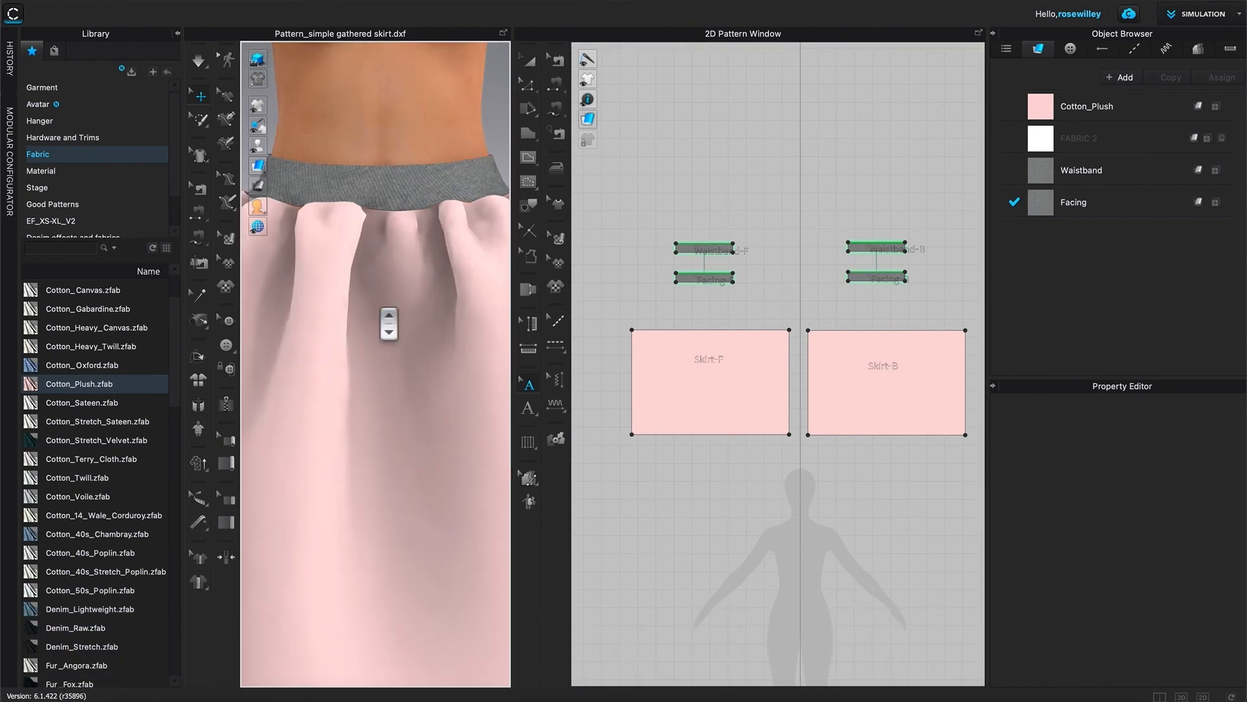